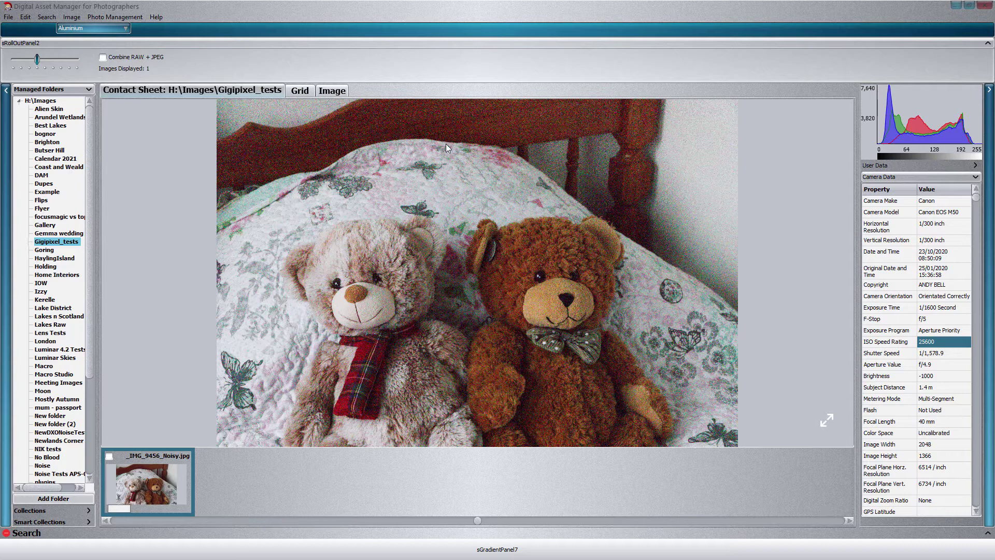
Step: Zoom well past fit-to-window on the noisy teddy-bear photo and pan around the bears
left_click(477, 337)
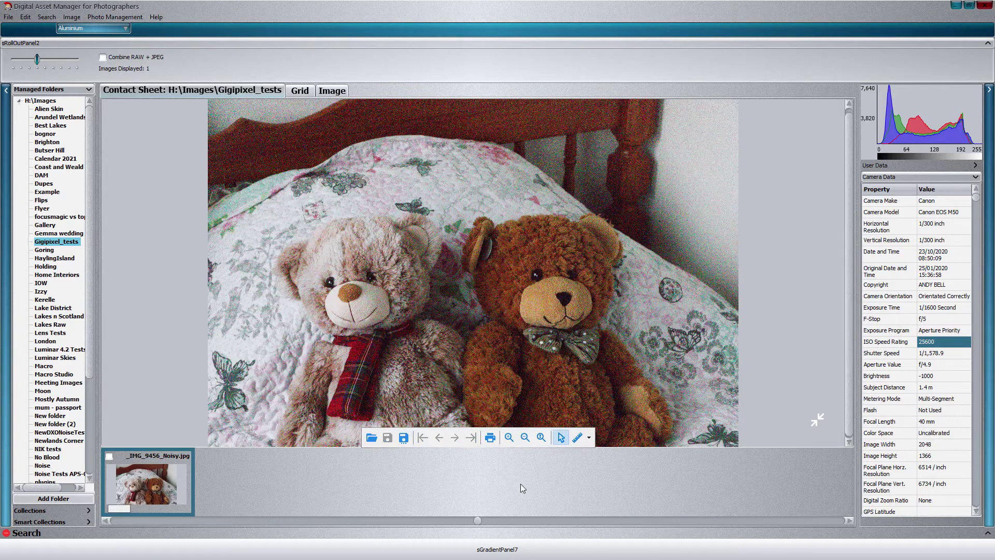
left_click(542, 439)
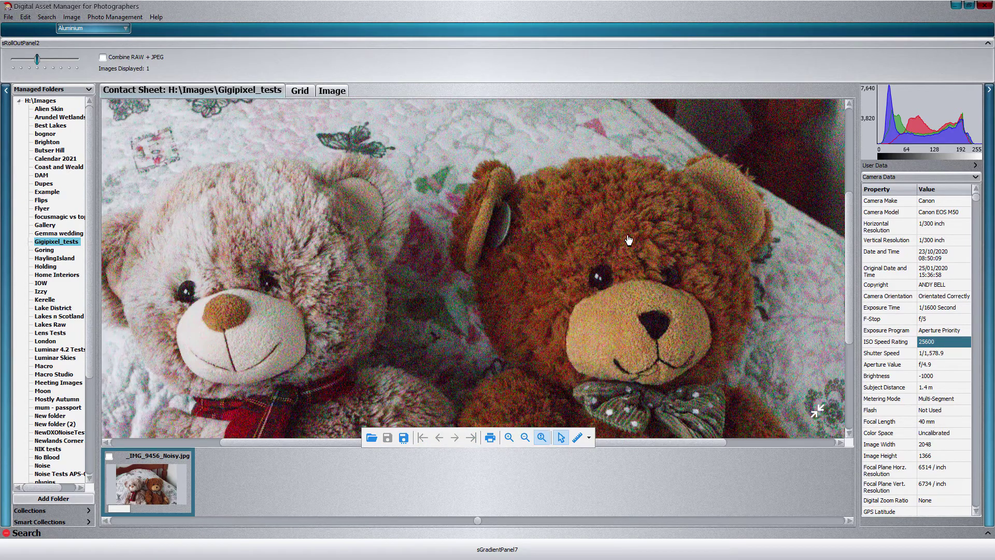
left_click_drag(633, 237, 415, 256)
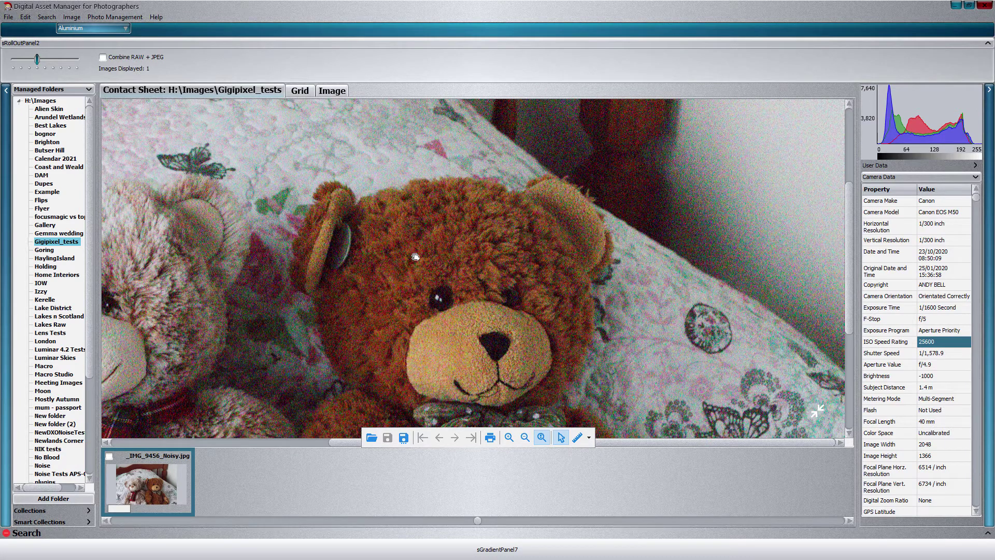
left_click_drag(451, 228, 450, 334)
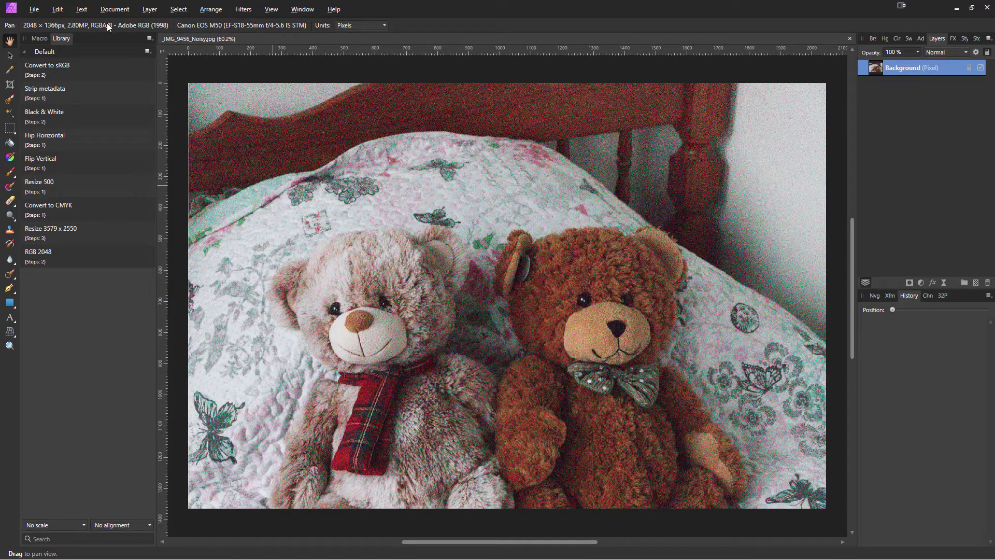
Step: Resize the document to 4096 px wide with the aspect lock on, giving 4096 × 2732 px
left_click(121, 9)
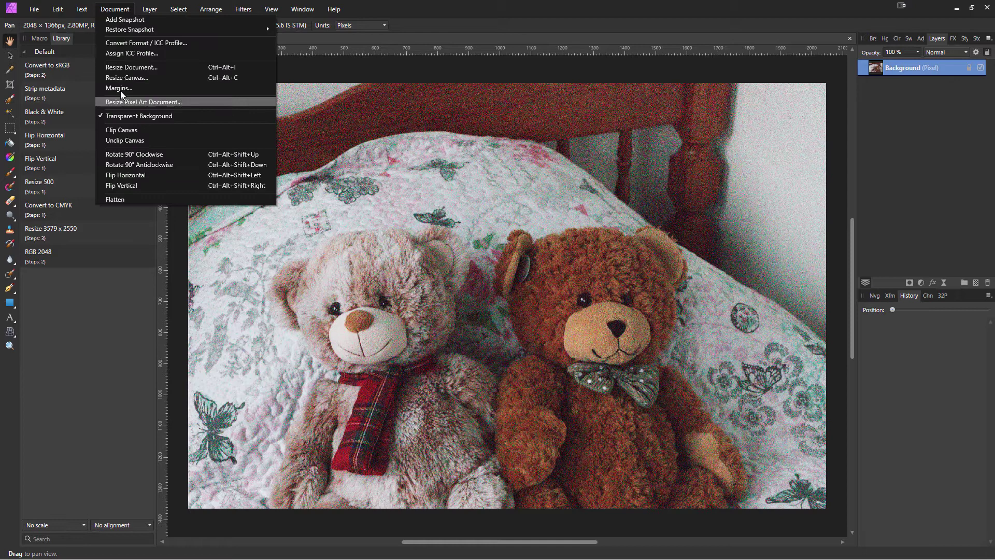
left_click(122, 68)
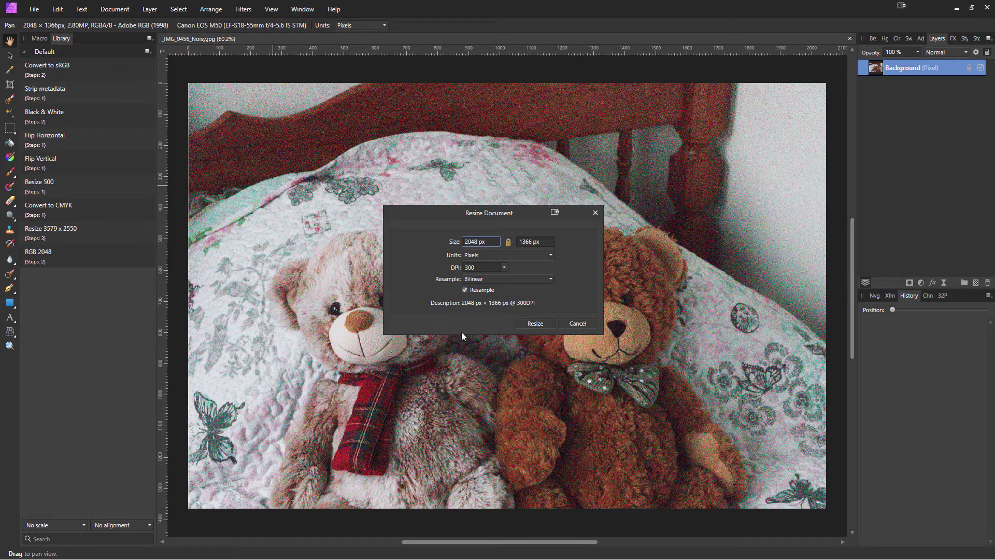
left_click(494, 242)
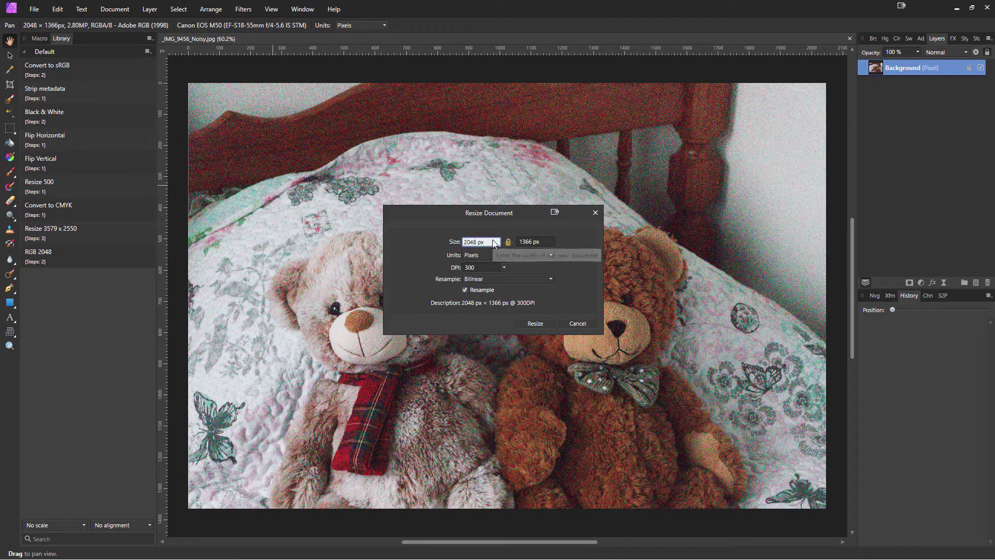
type("4096")
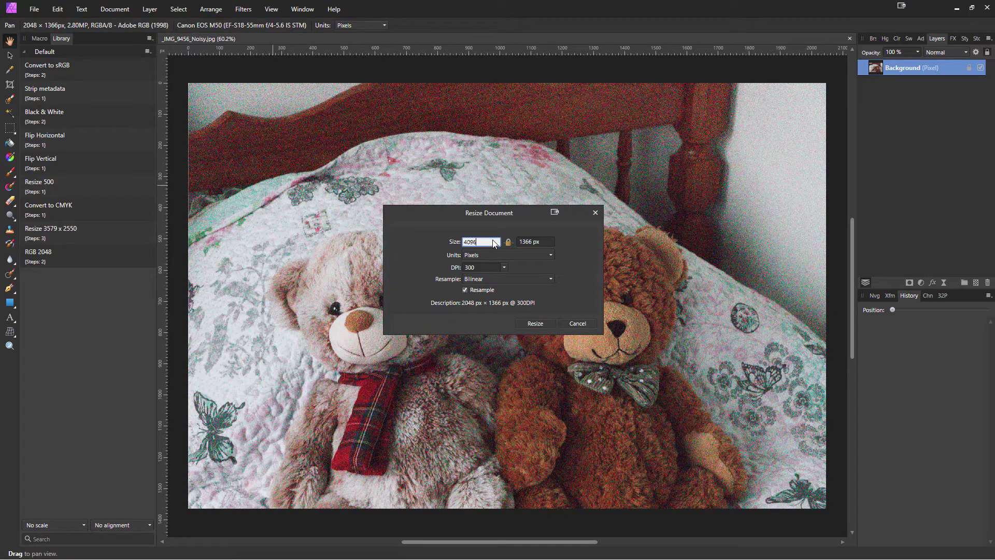
key("Tab")
left_click(535, 324)
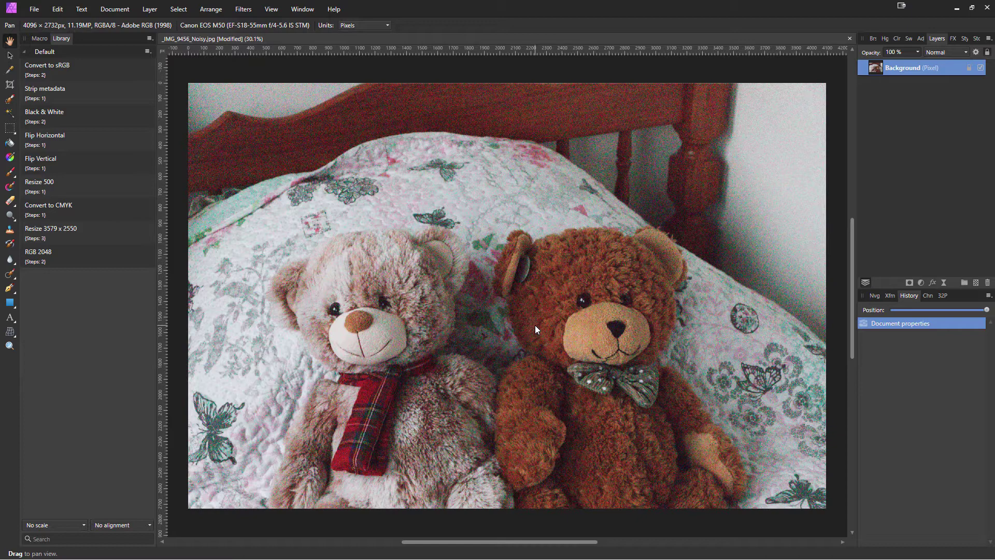
Step: View the upscaled bear image at 100% and scroll right to inspect its noise
key("ctrl+1")
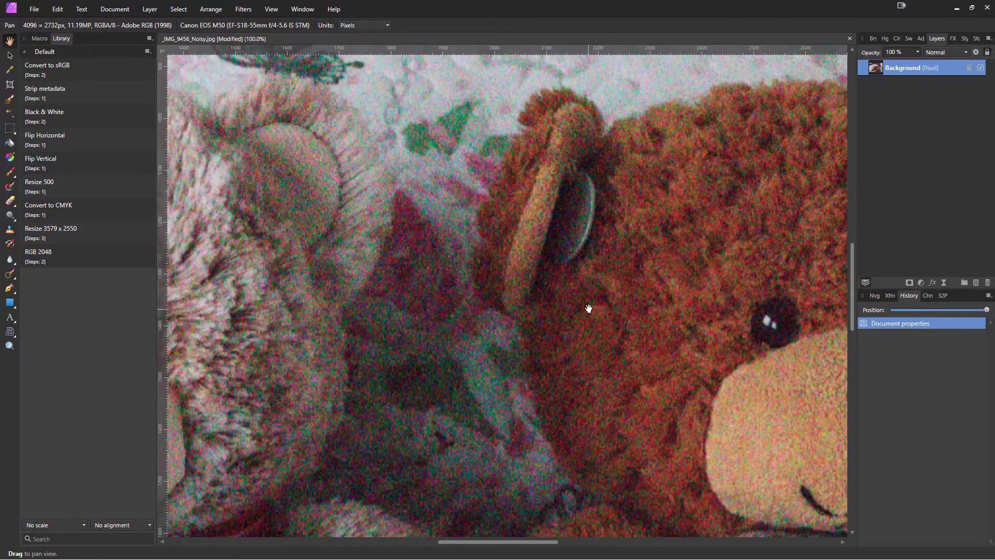
scroll(373, 297, "right", 4)
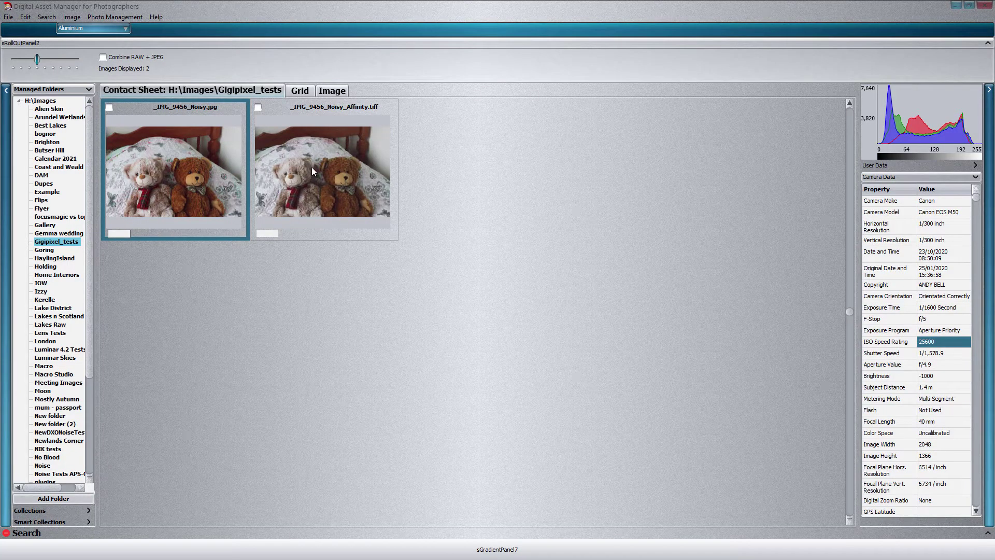
Step: Show the Edit In editor submenu for the _IMG_9456_Noisy.jpg thumbnail
right_click(193, 165)
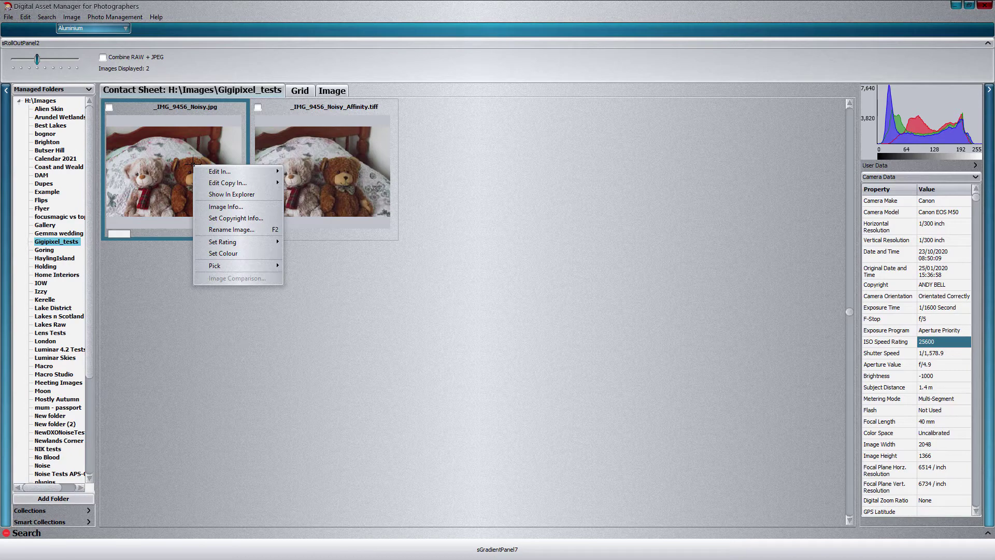
mouse_move(207, 174)
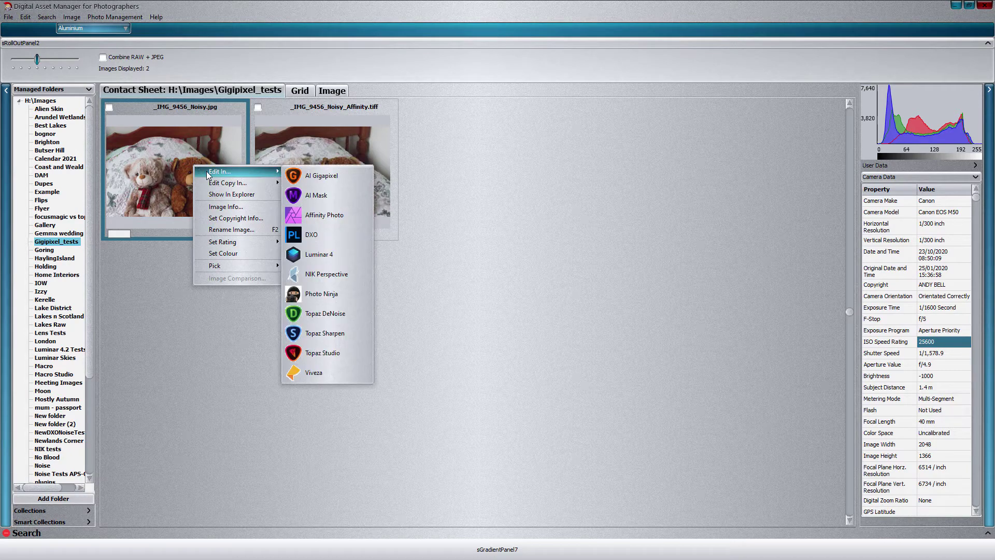
Step: Send the noisy JPEG to Photo Ninja and apply Noise Ninja after checking it at 1:1
left_click(323, 297)
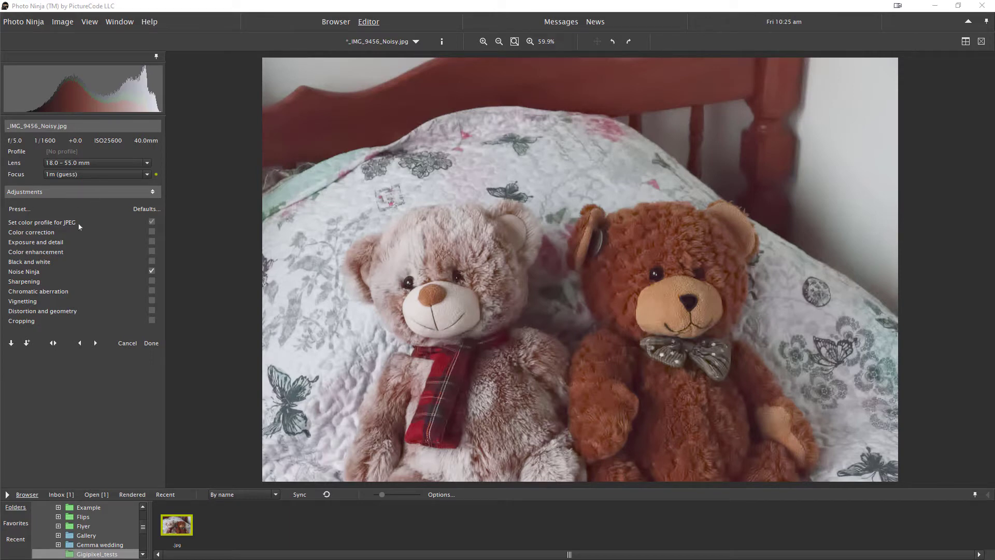
left_click(36, 272)
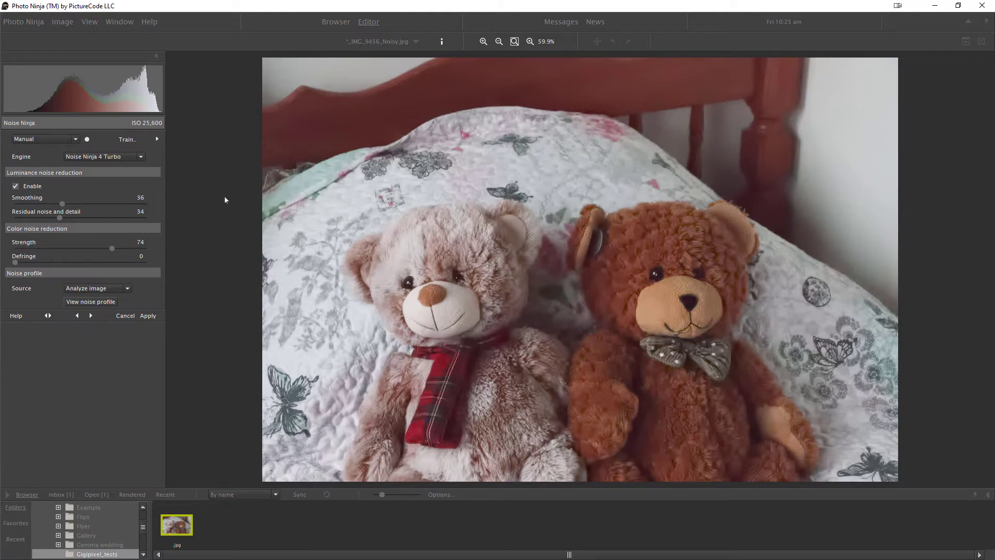
left_click(530, 42)
left_click_drag(599, 165, 479, 273)
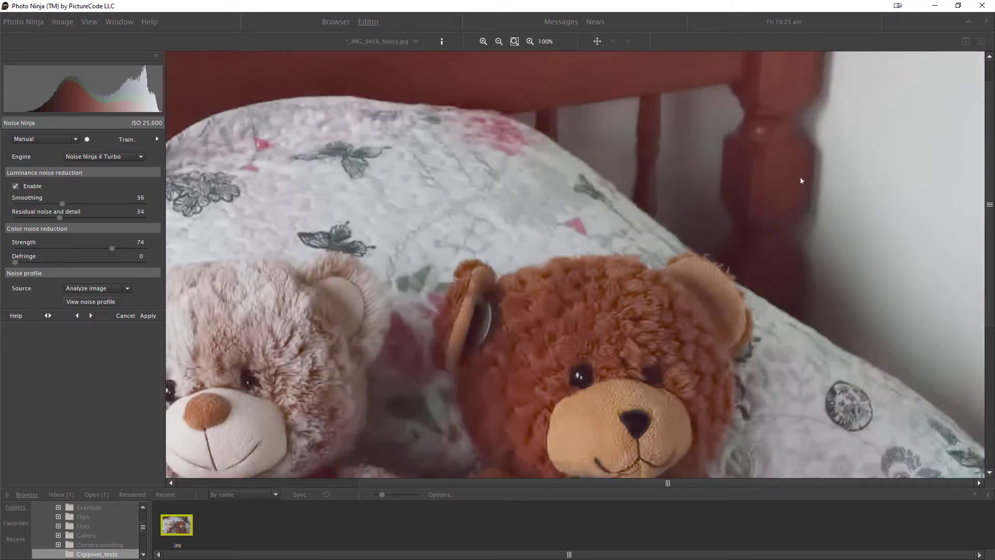
left_click_drag(588, 297, 596, 234)
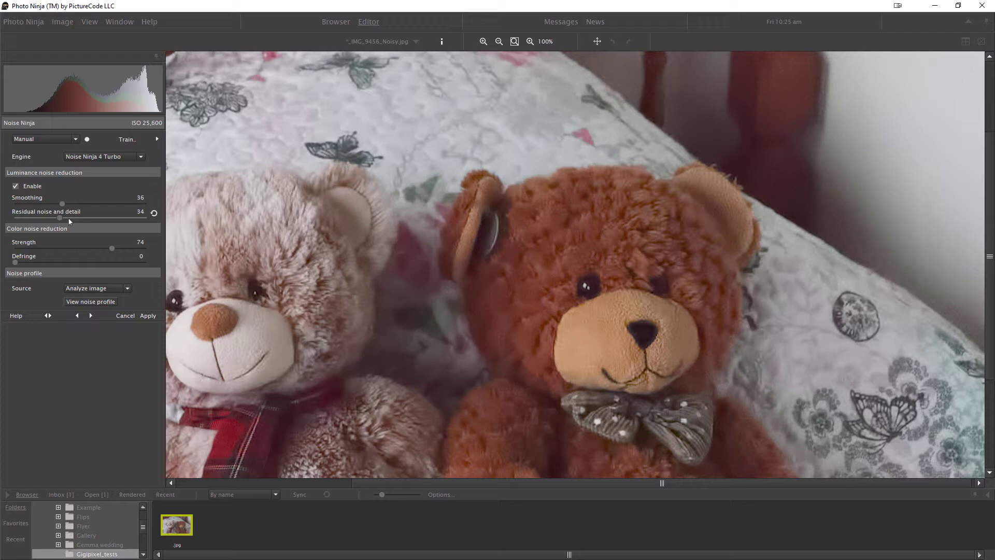
left_click(148, 316)
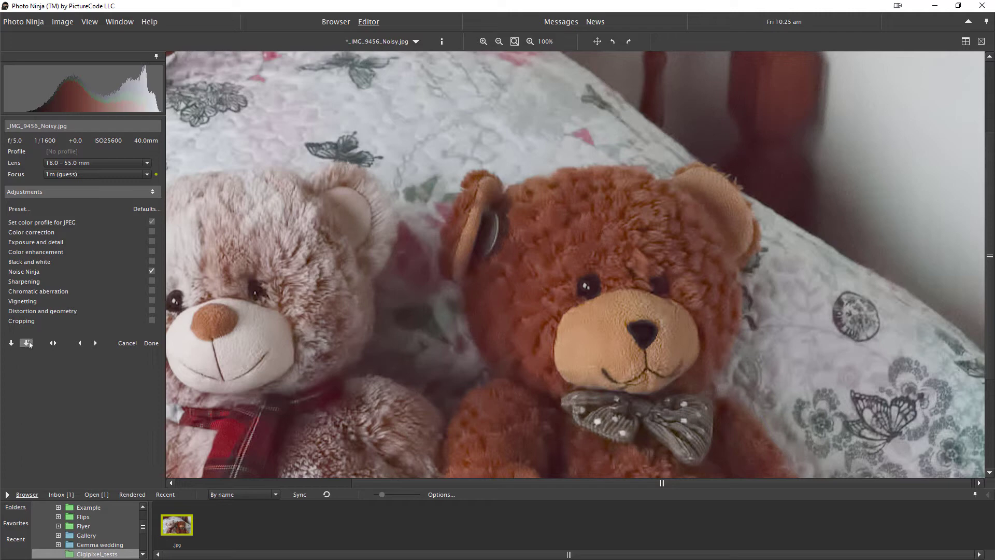
Step: Choose the Full resolution TIFF render preset with file name template {FileName}_v_ninja_{Uniq1}
left_click(27, 343)
left_click(393, 188)
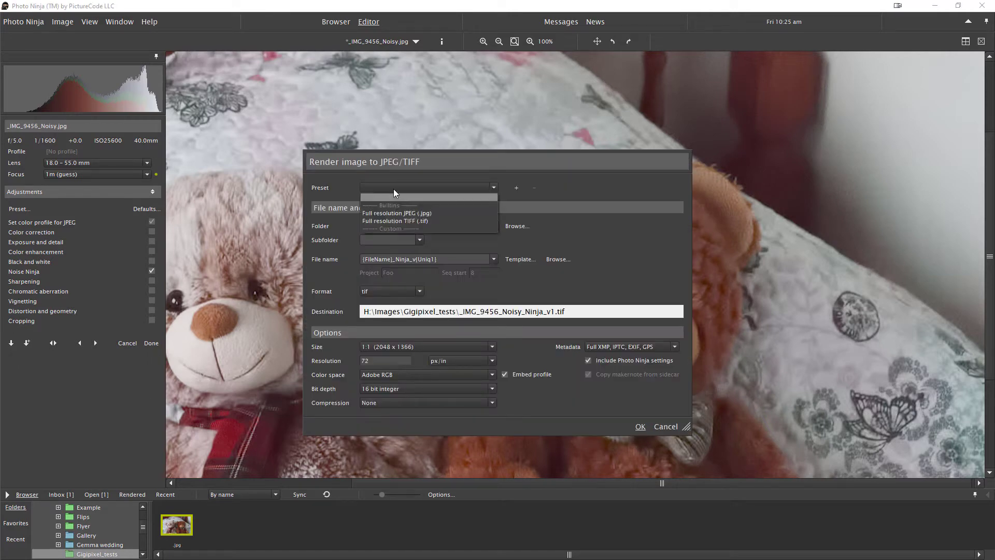
left_click(397, 216)
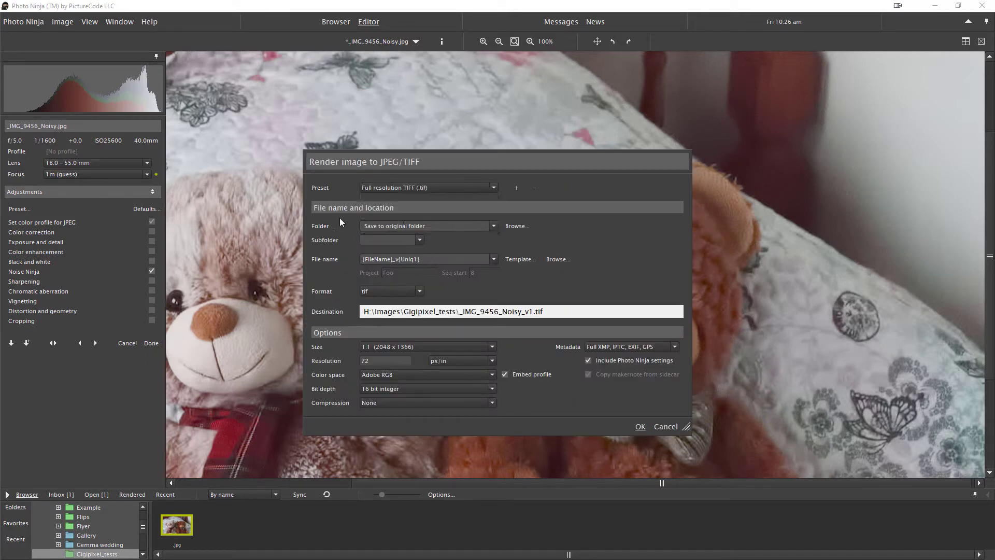
left_click(398, 260)
type("_ni")
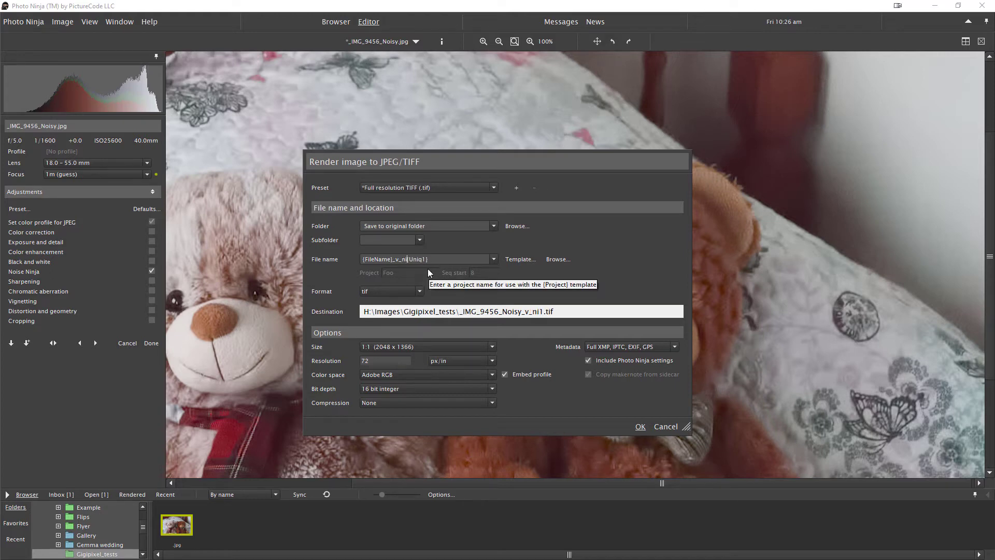
type("nja_")
Step: Render the noise-reduced photo as _IMG_9456_Noisy_v_ninja_1.tif
left_click(640, 426)
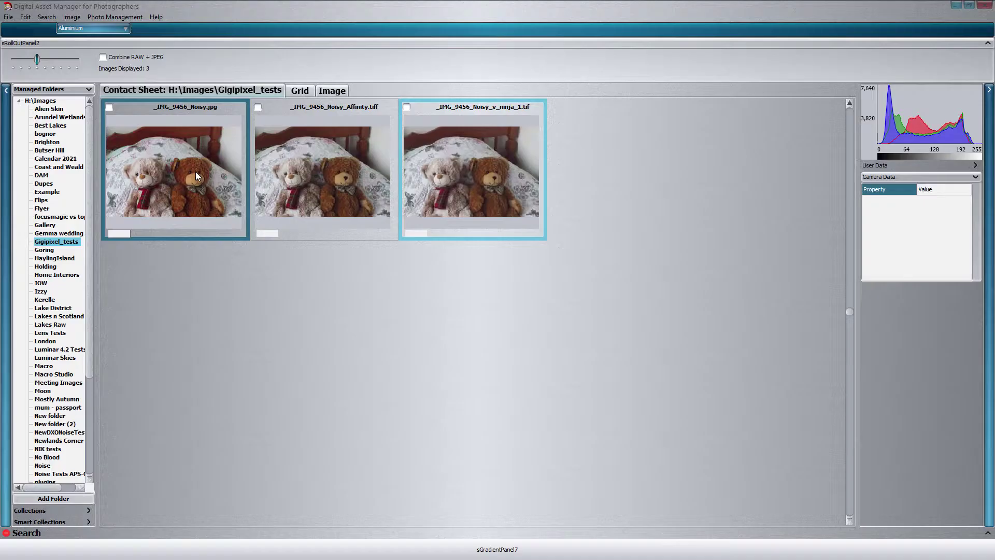
right_click(172, 159)
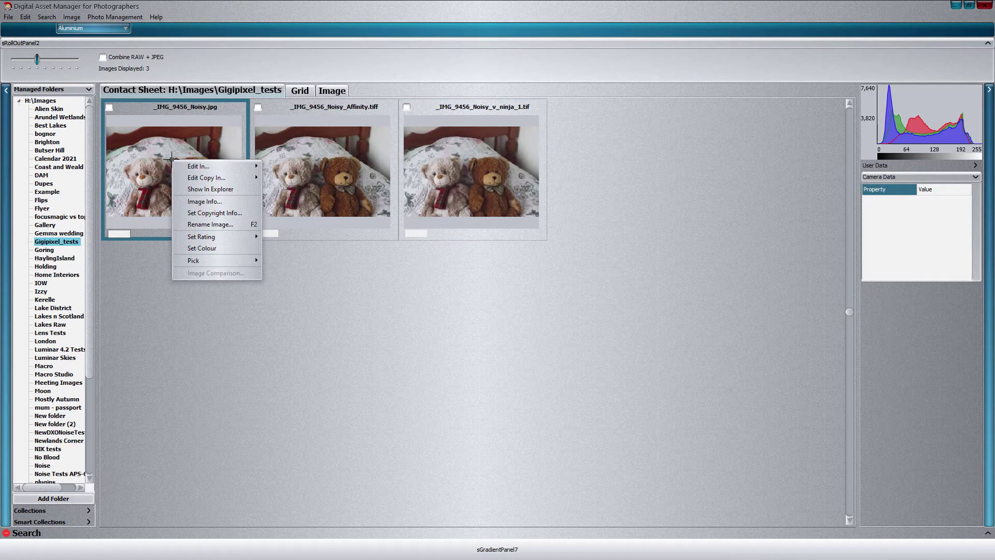
left_click(445, 169)
Step: Select the ninja TIFF and the noisy JPEG together and open them in Image Comparison
left_click(450, 172)
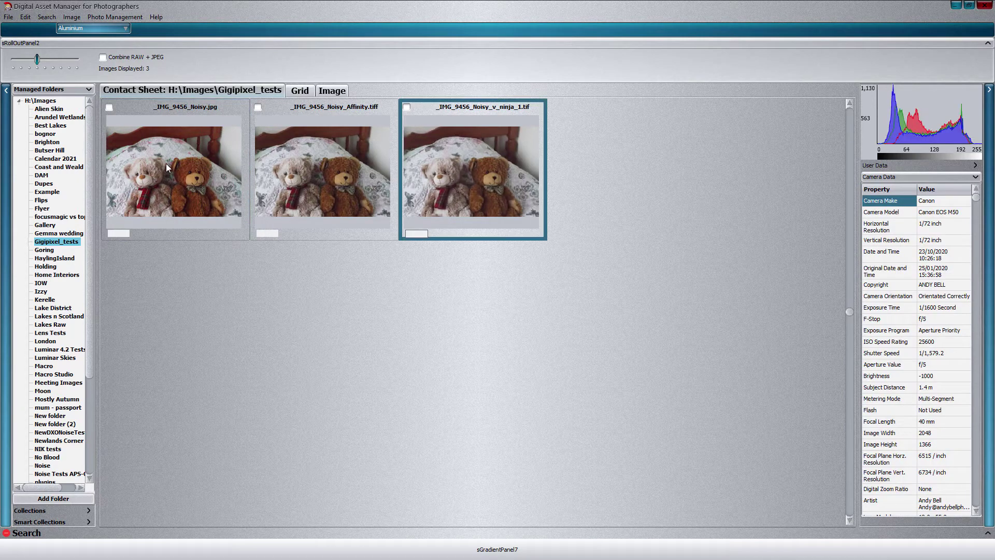
left_click(169, 159)
right_click(168, 159)
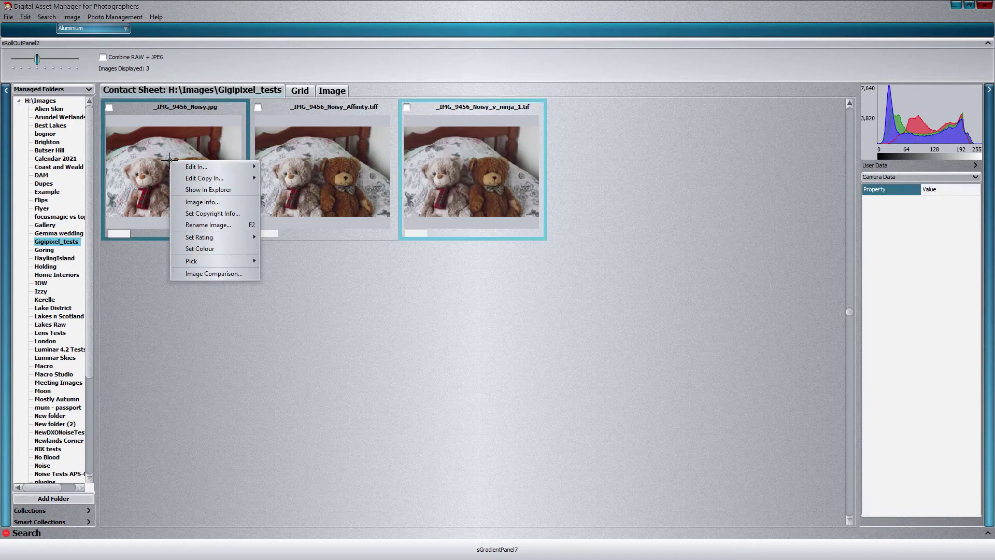
left_click(194, 273)
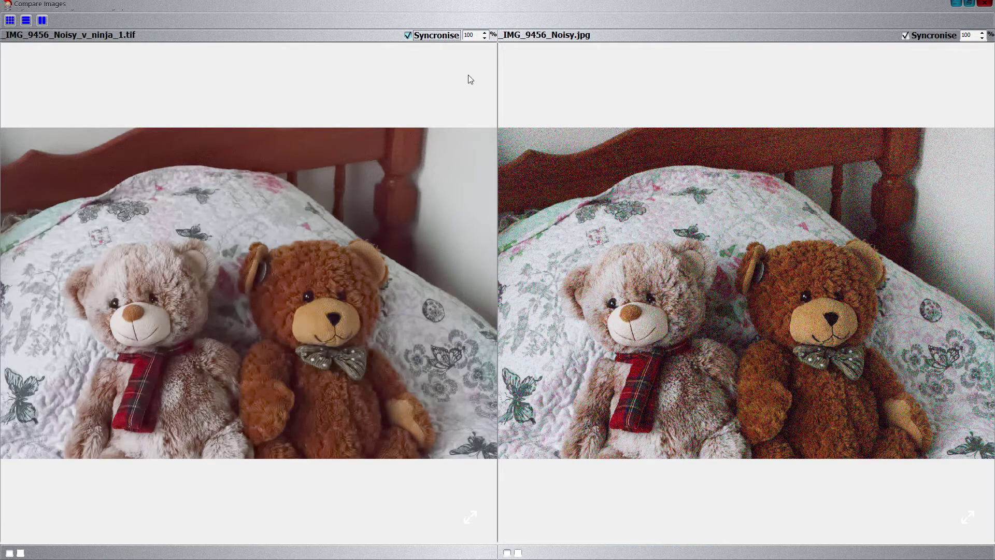
Step: Set both comparison panes to 100% and pan over the bear, headboard and bedspread
left_click(485, 33)
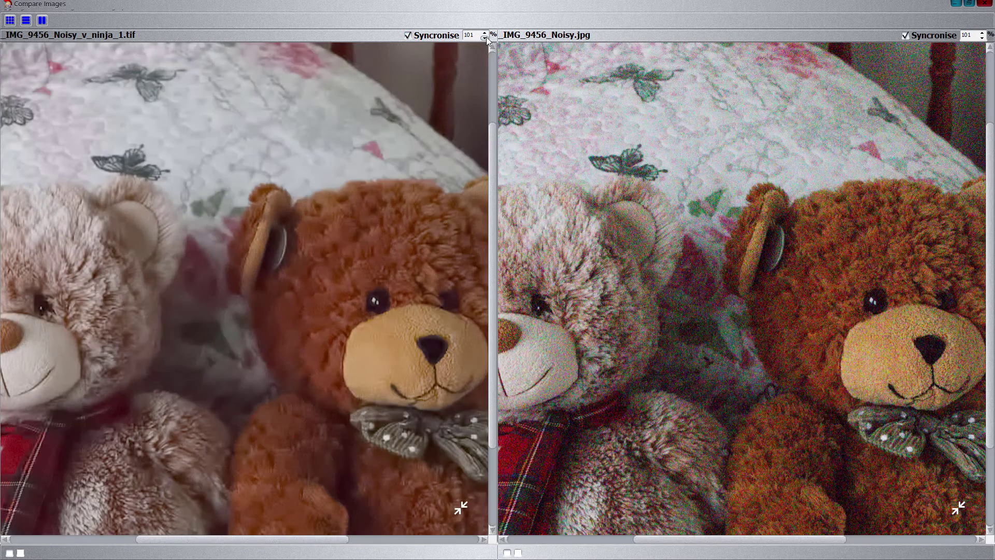
left_click(485, 37)
left_click_drag(381, 292, 274, 276)
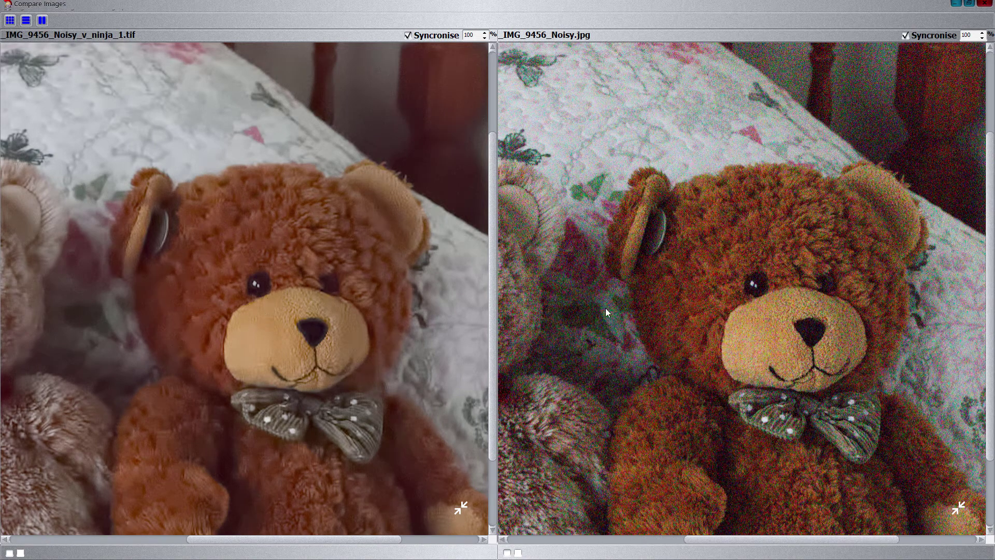
left_click_drag(729, 297, 689, 342)
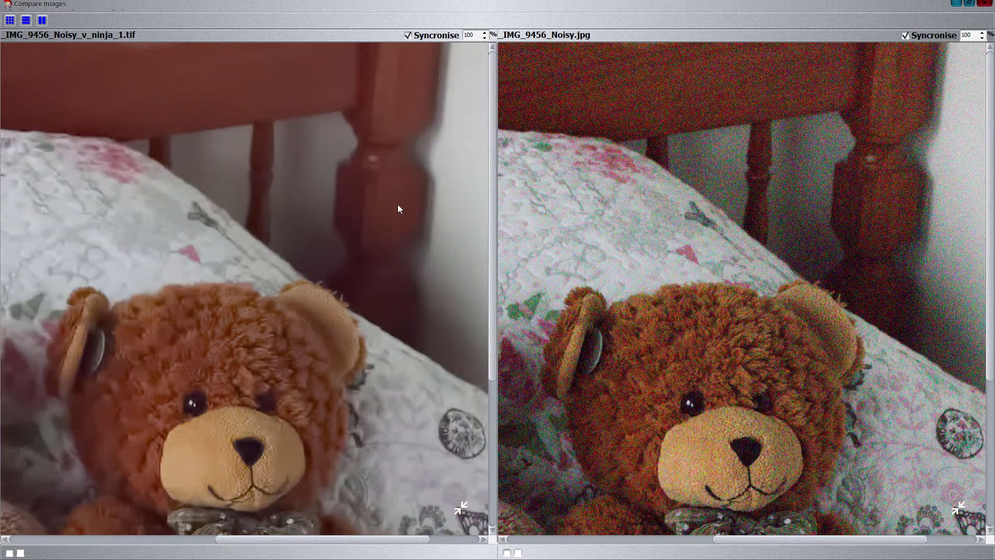
left_click_drag(300, 333, 366, 222)
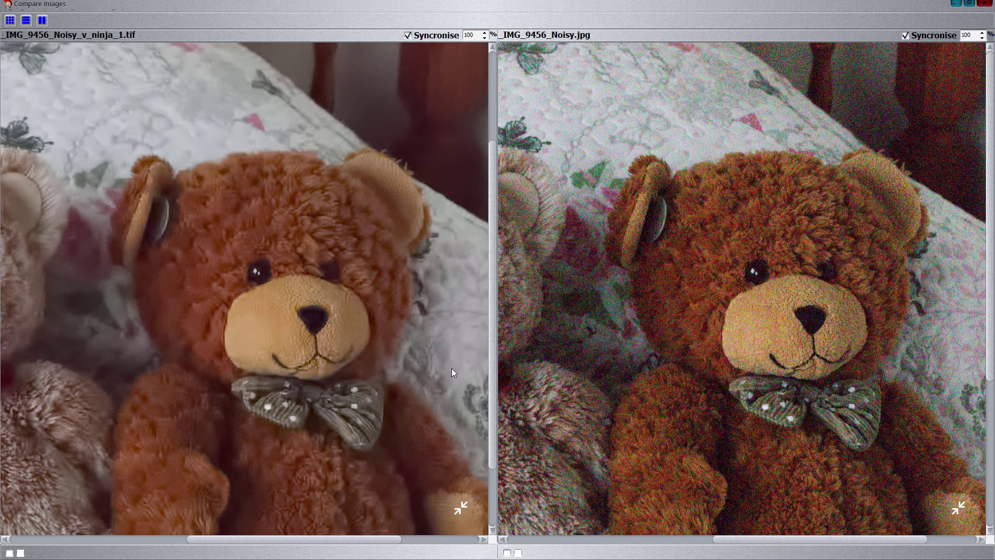
left_click_drag(452, 360, 357, 337)
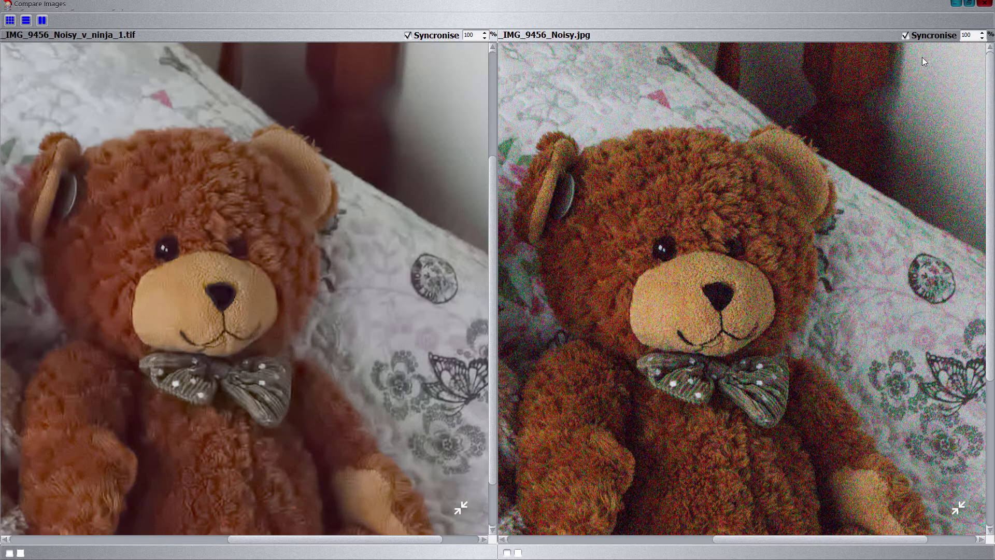
Step: Close the comparison and send _IMG_9456_Noisy_v_ninja_1.tif to Affinity Photo through Edit In
left_click(985, 3)
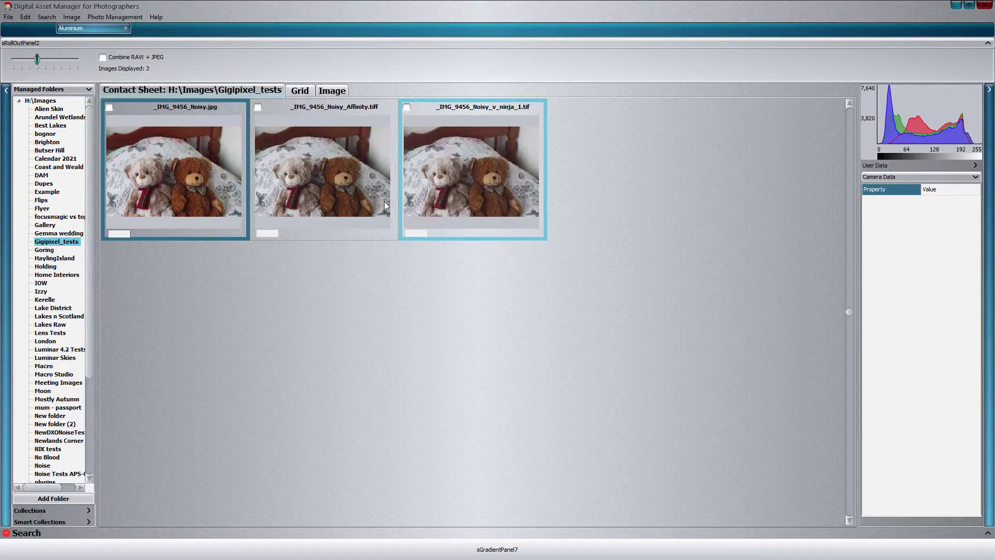
left_click(326, 161)
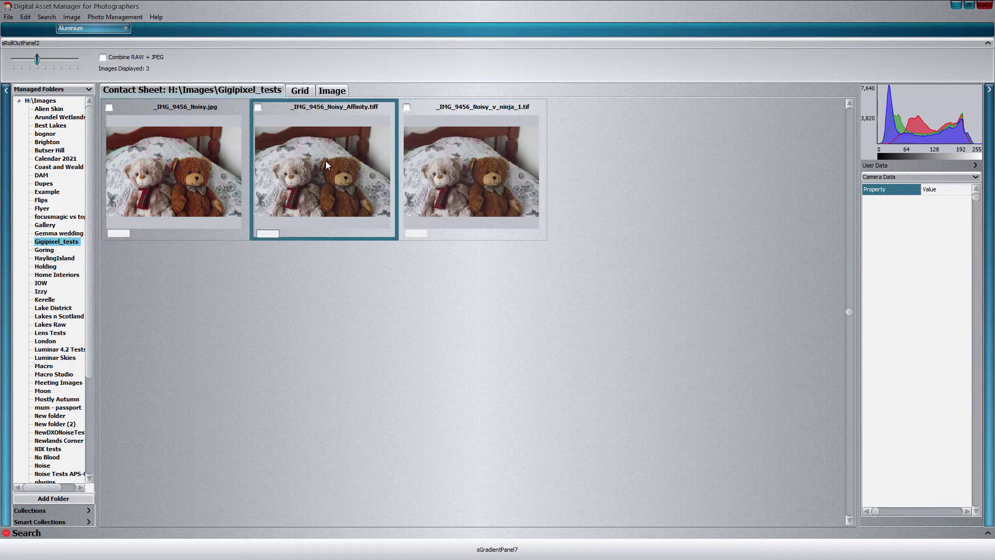
left_click(483, 147)
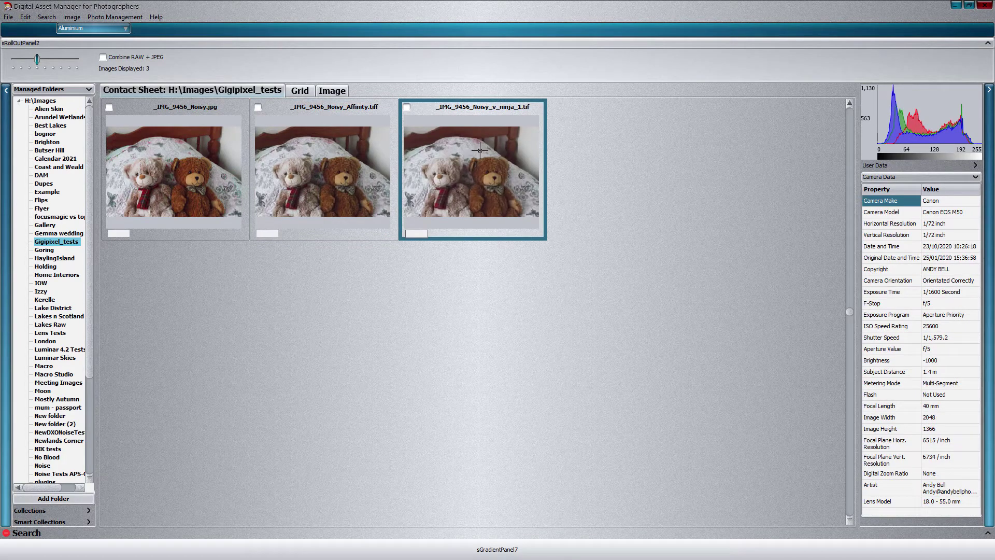
right_click(480, 151)
mouse_move(516, 159)
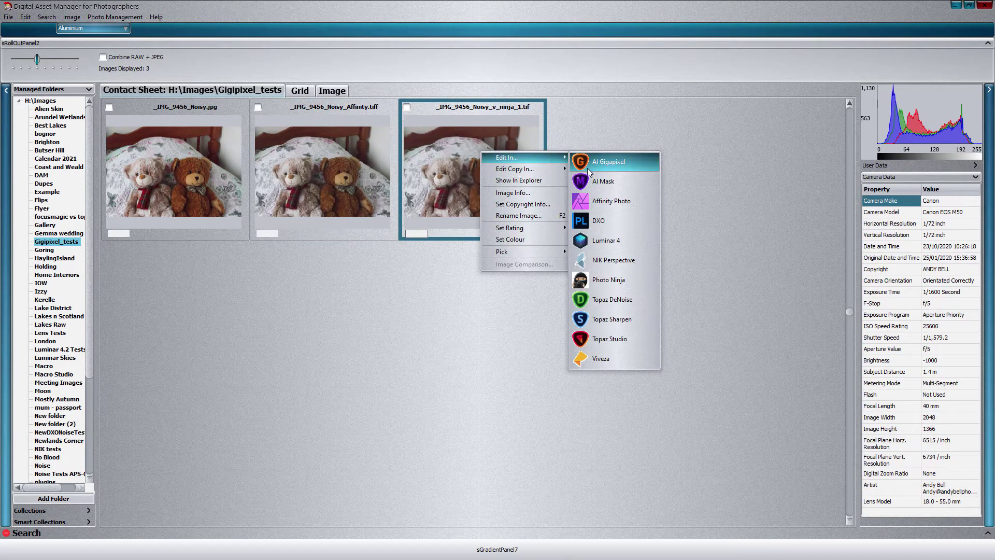
left_click(603, 204)
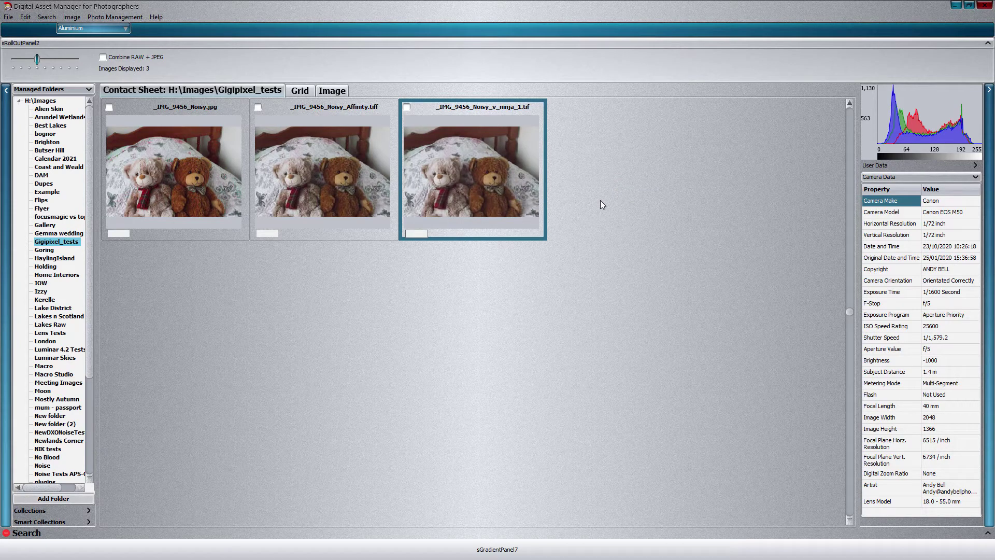
key("alt+Tab")
key("alt+Tab")
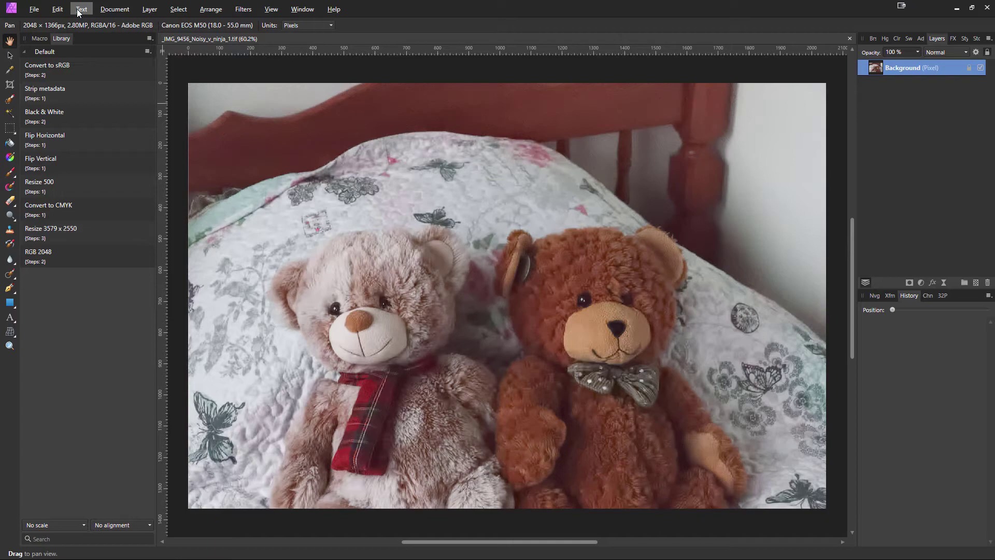
Step: Return from Affinity Photo to the asset manager after exporting the x2 TIFF
key("alt+Tab")
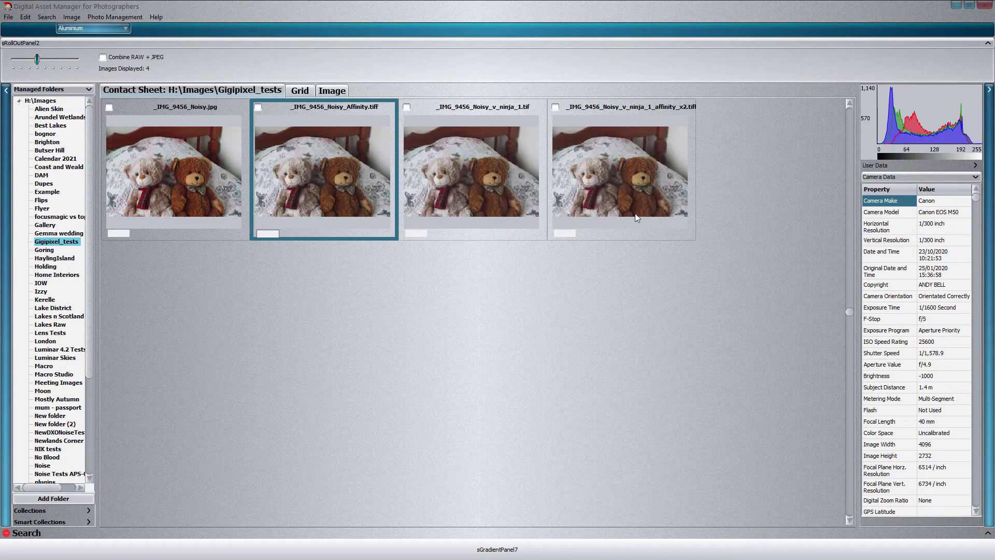
Step: Compare the Ninja affinity_x2 upscale with the noisy original's Affinity.tiff upscale side by side
left_click(630, 164)
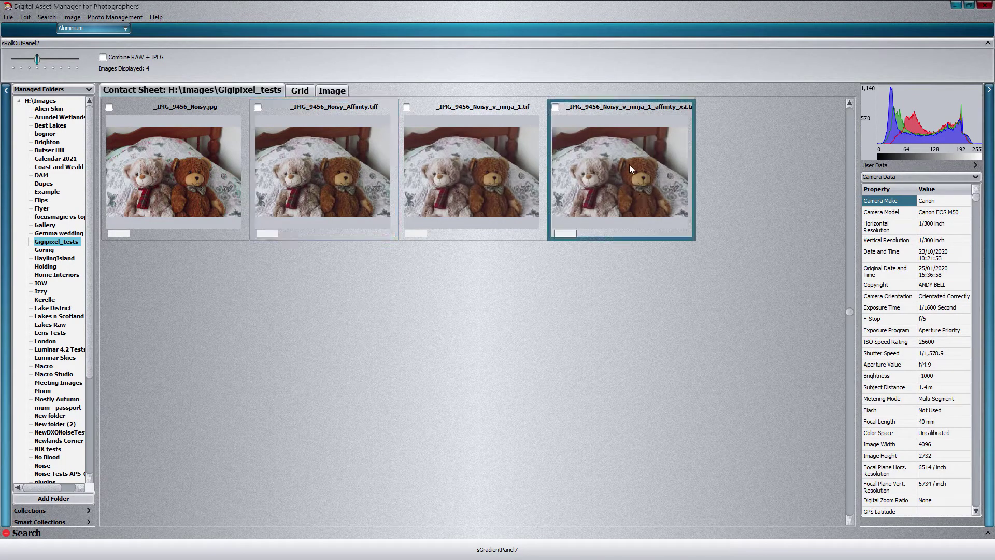
left_click(356, 163, "ctrl")
right_click(355, 163)
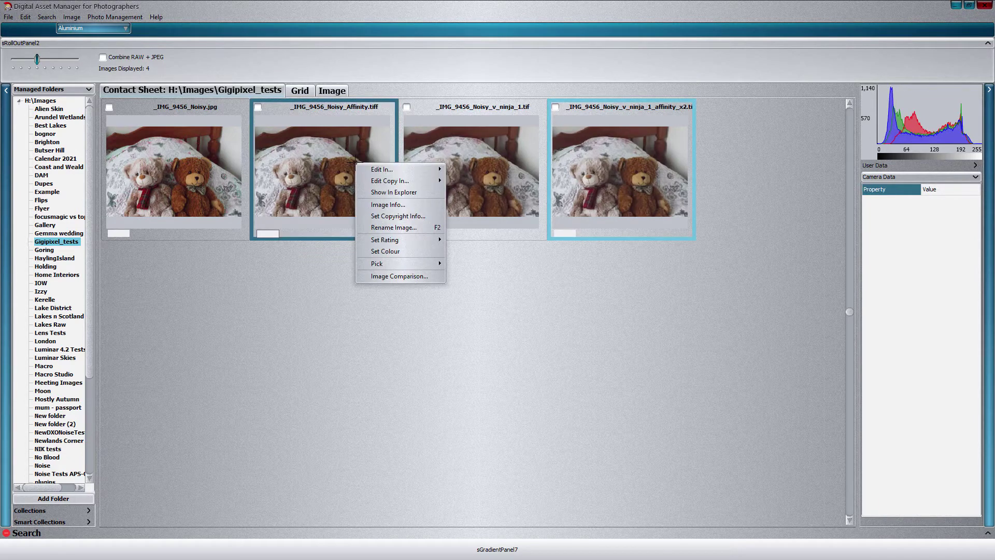
left_click(396, 278)
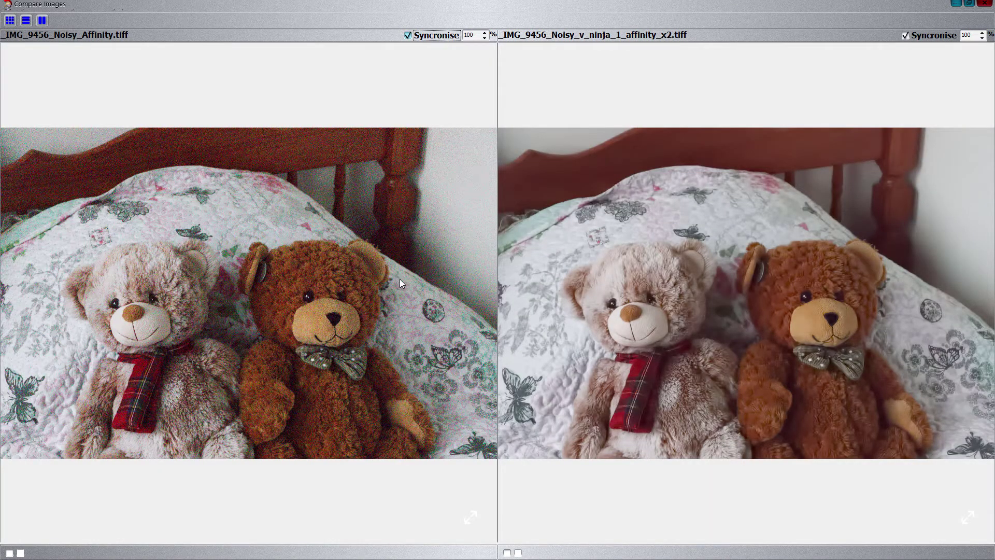
Step: Set both synced views to 100% and pan across the brown bear's face, bow tie and ear
left_click(484, 33)
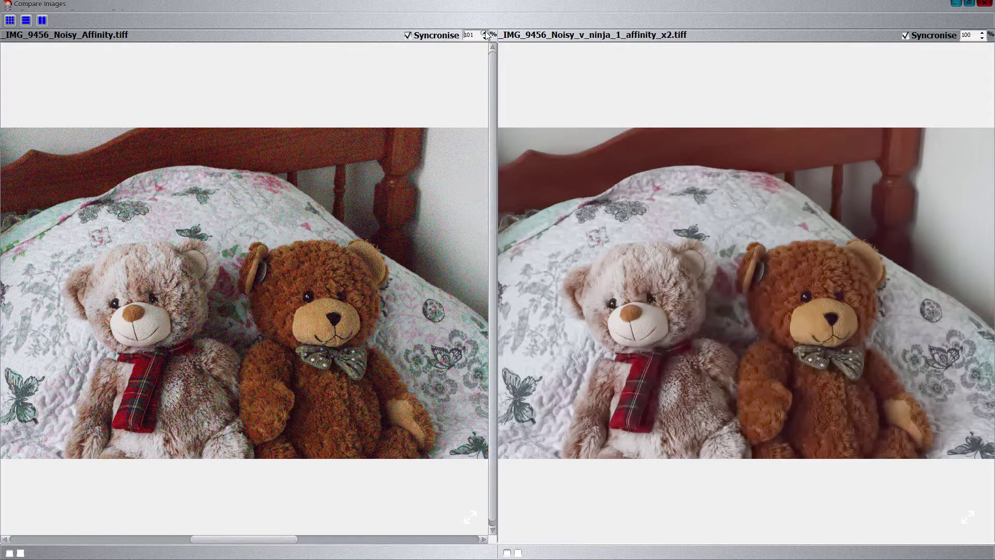
left_click(485, 38)
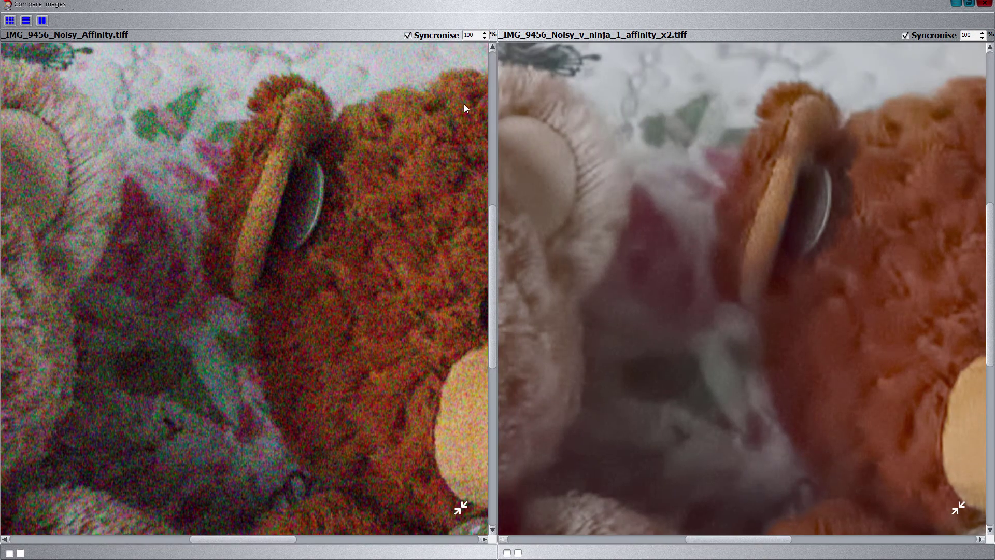
left_click_drag(465, 104, 257, 127)
left_click_drag(279, 371, 191, 261)
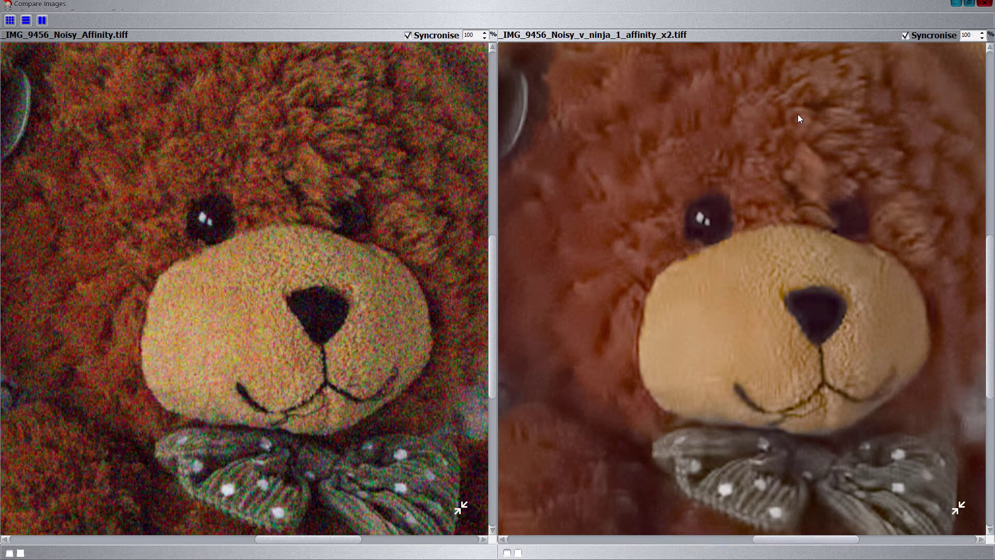
left_click_drag(798, 114, 718, 169)
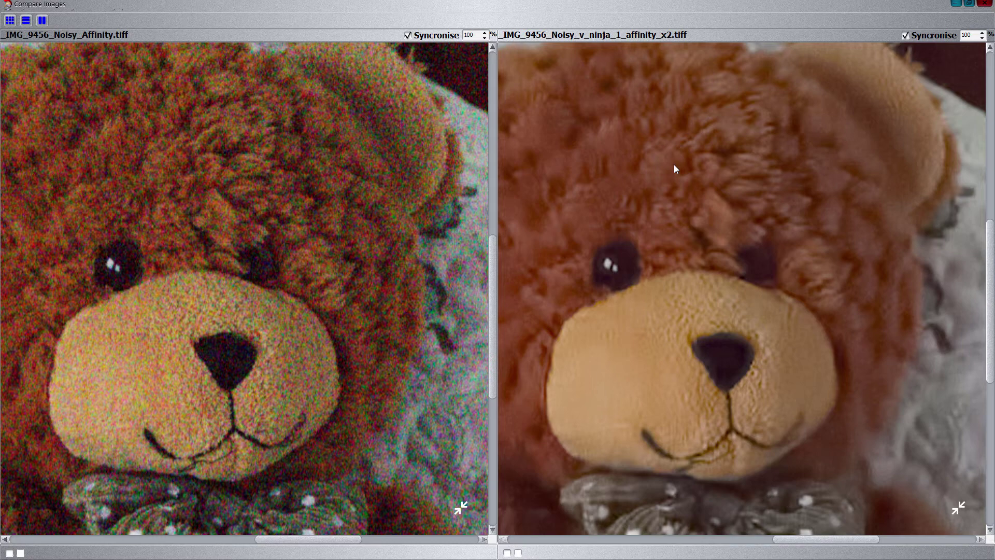
left_click_drag(730, 173, 624, 282)
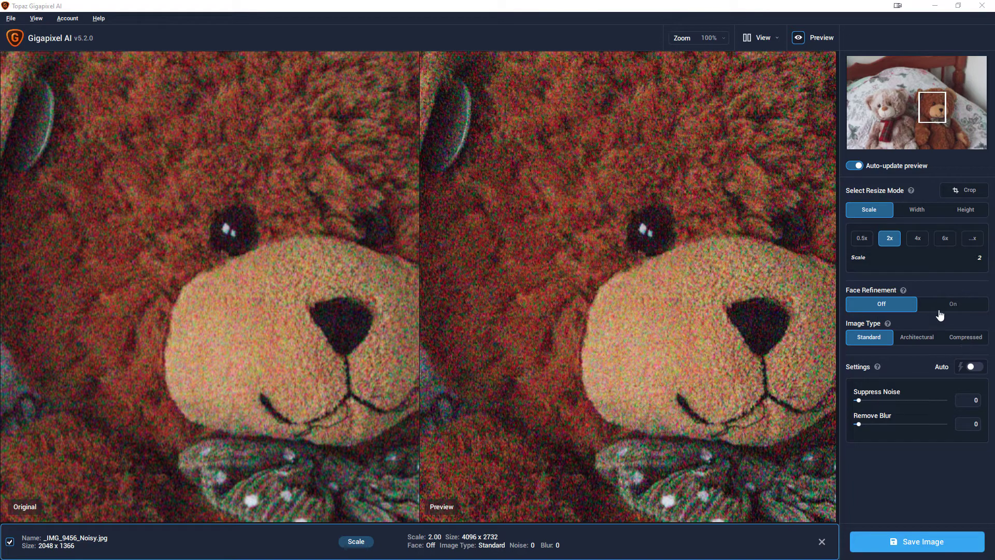
Step: Check the Image Type help for the 2x upscale of _IMG_9456_Noisy.jpg to 4096 × 2732
mouse_move(888, 326)
Step: Set the image type to Compressed and noise and blur to Auto, then check the preview elsewhere
left_click(965, 338)
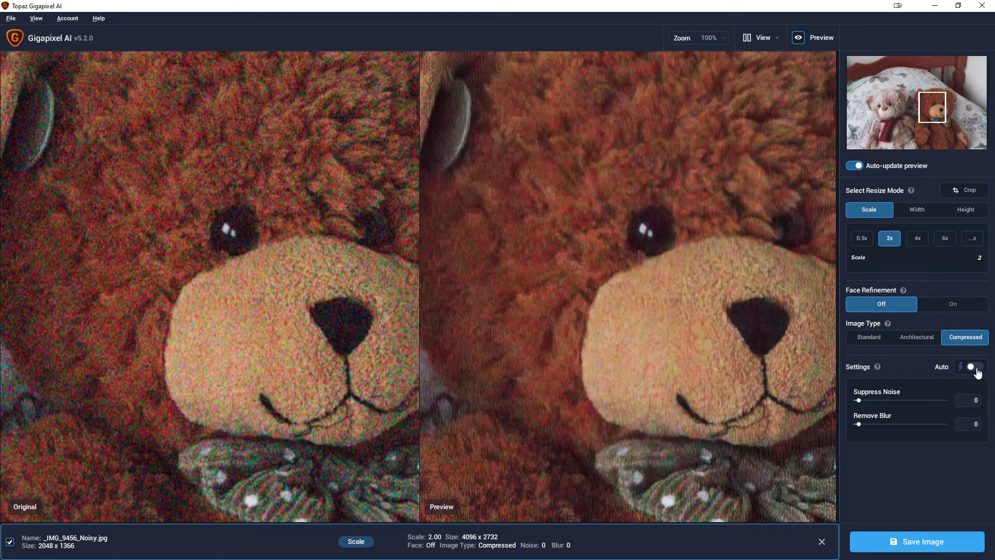
left_click(975, 367)
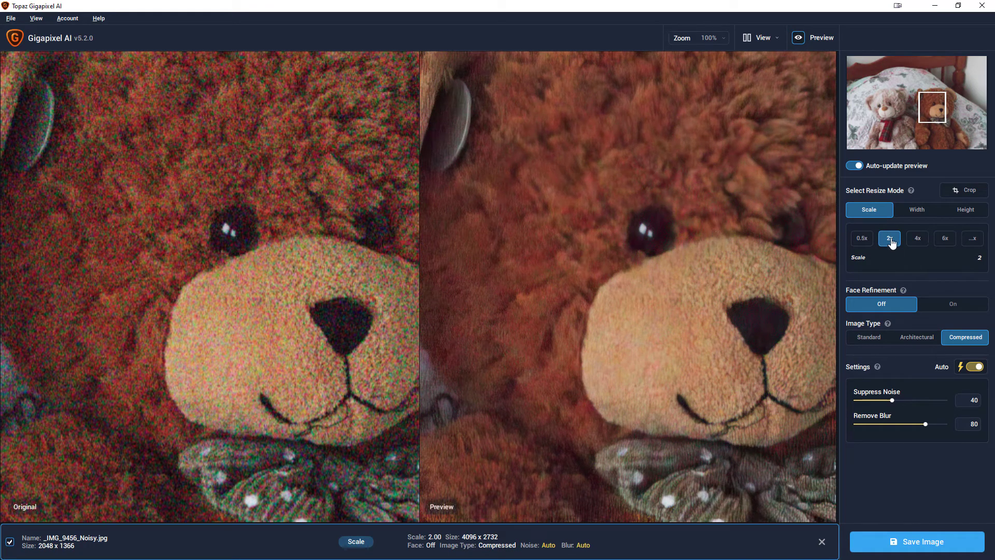
left_click_drag(737, 271, 643, 313)
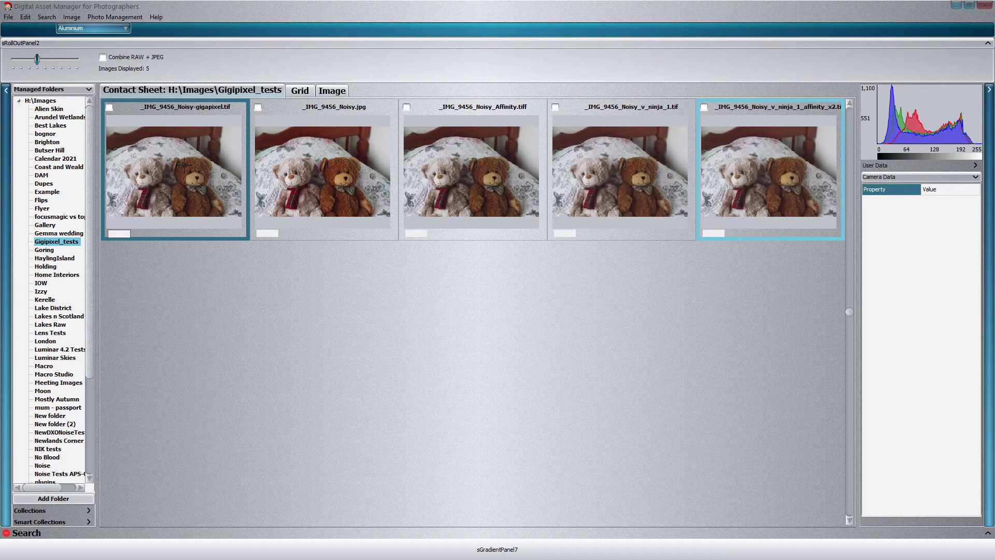
Step: Compare _IMG_9456_Noisy-gigapixel.tif with the Ninja affinity_x2 upscale side by side
right_click(184, 165)
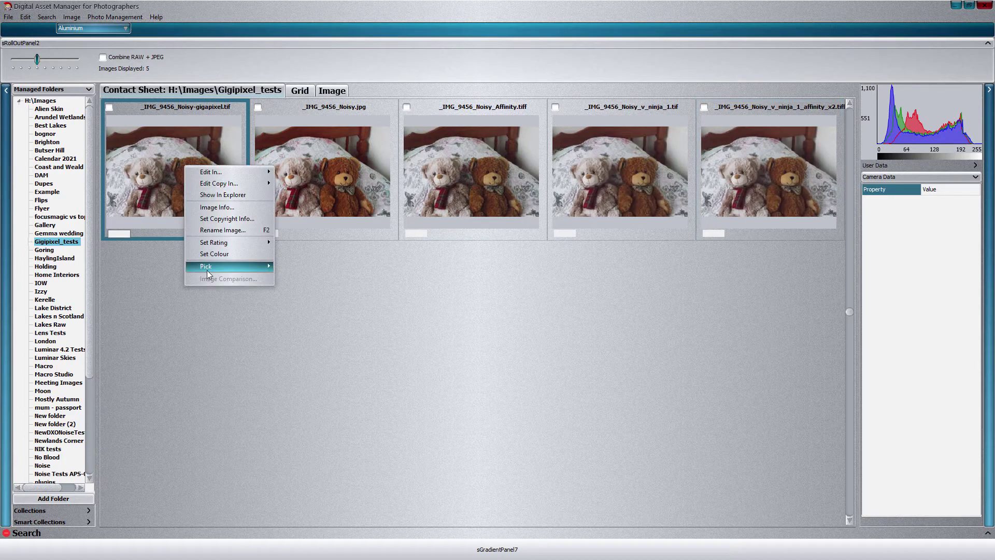
left_click(754, 182)
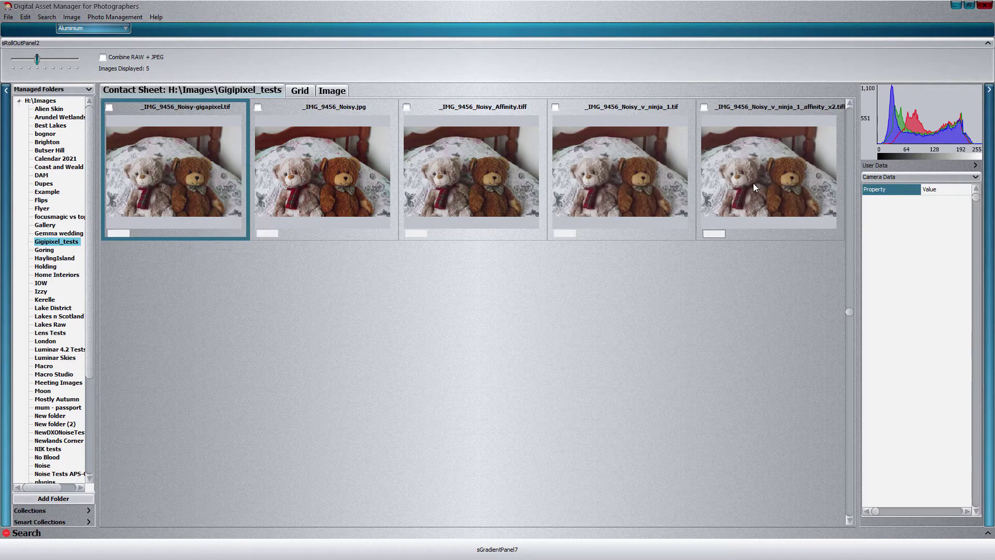
left_click(754, 183)
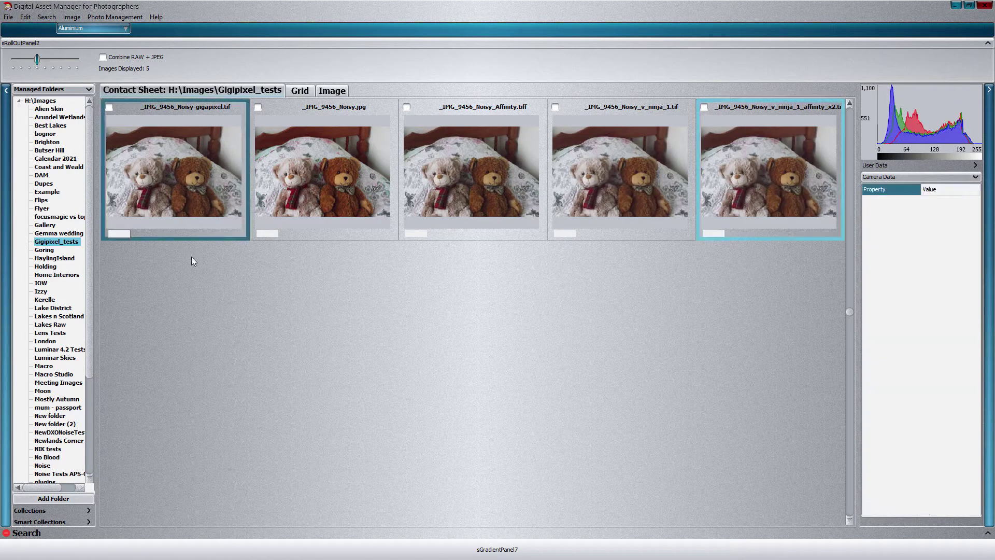
right_click(175, 182)
left_click(198, 296)
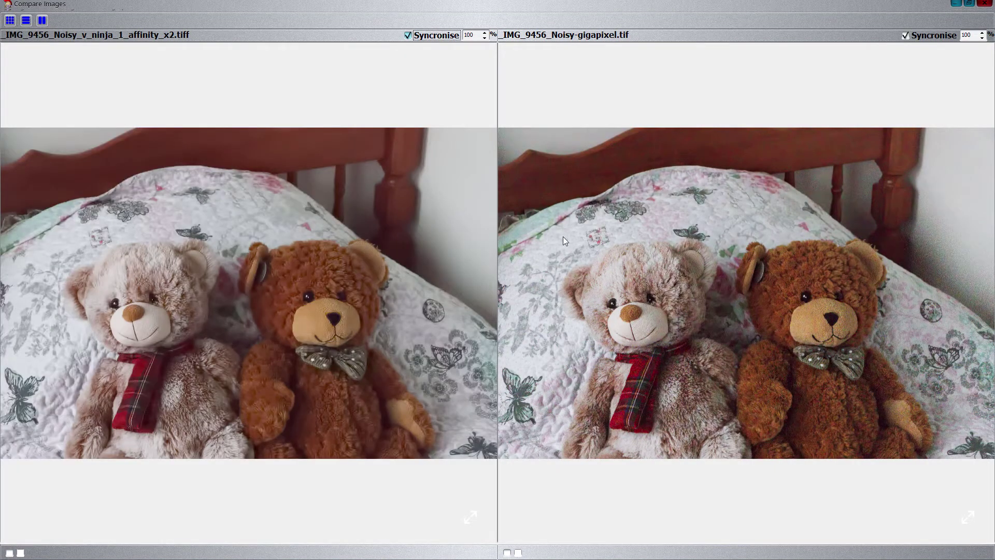
Step: Set both views to 100% and pan over the bear's face, patterned blanket and bow tie
left_click(484, 33)
left_click(485, 38)
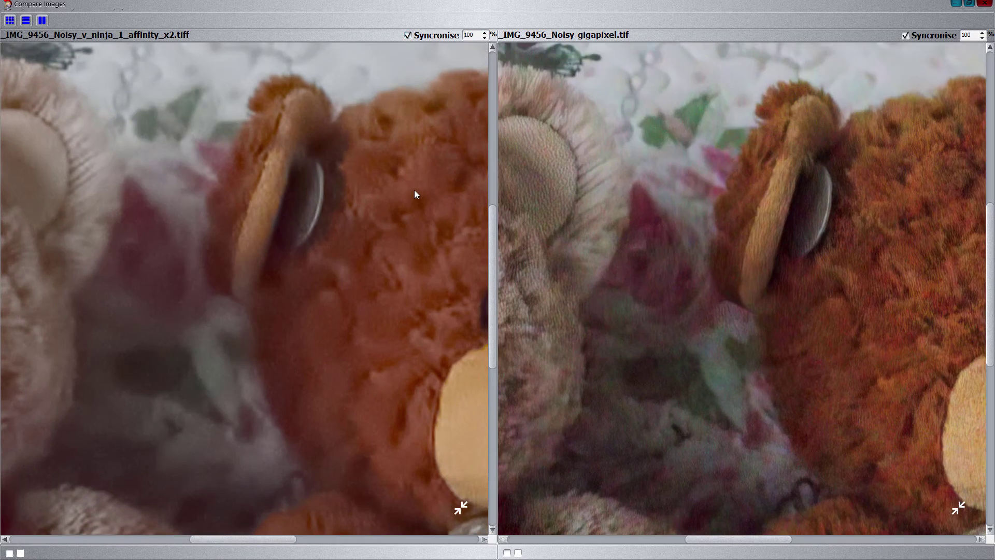
left_click_drag(414, 190, 86, 193)
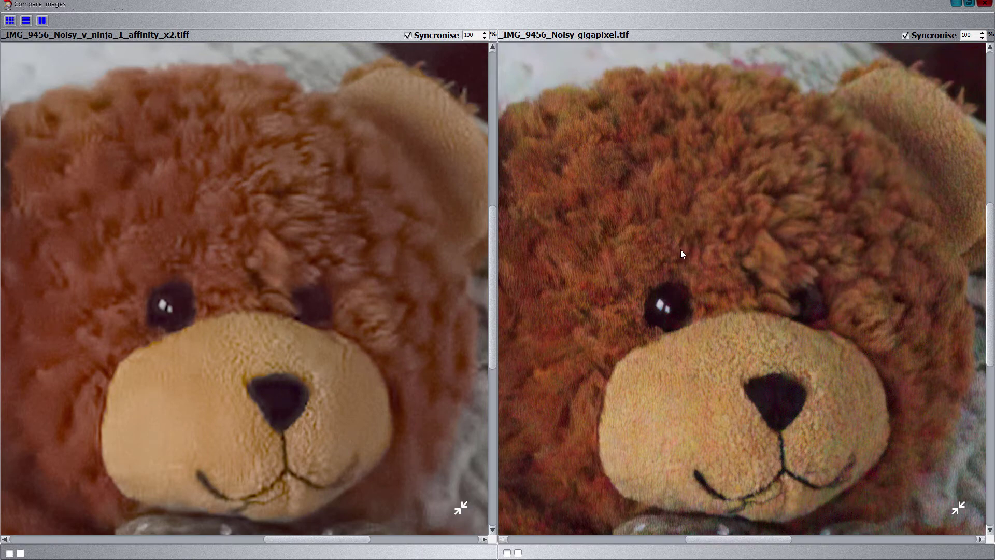
left_click_drag(731, 239, 573, 162)
left_click_drag(911, 371, 818, 342)
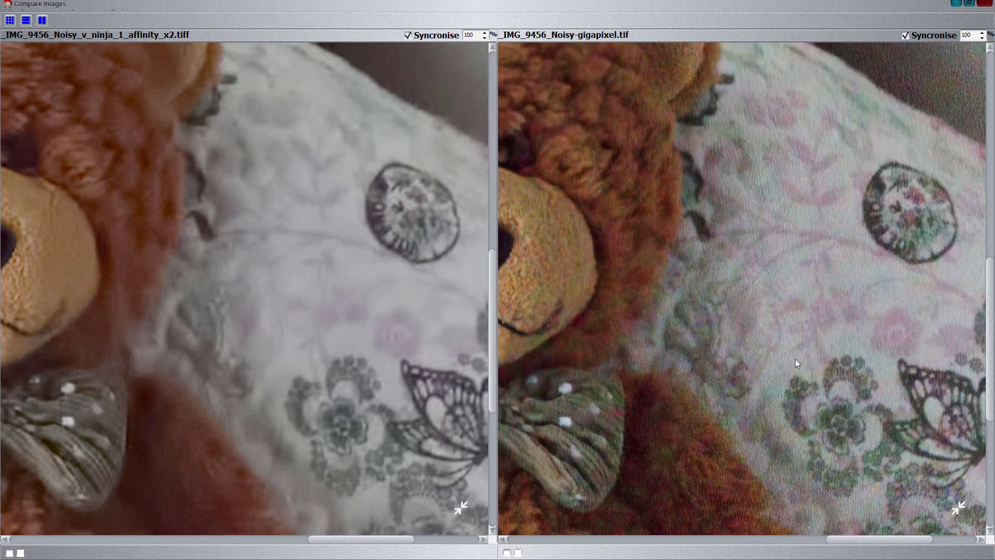
left_click_drag(819, 373, 793, 178)
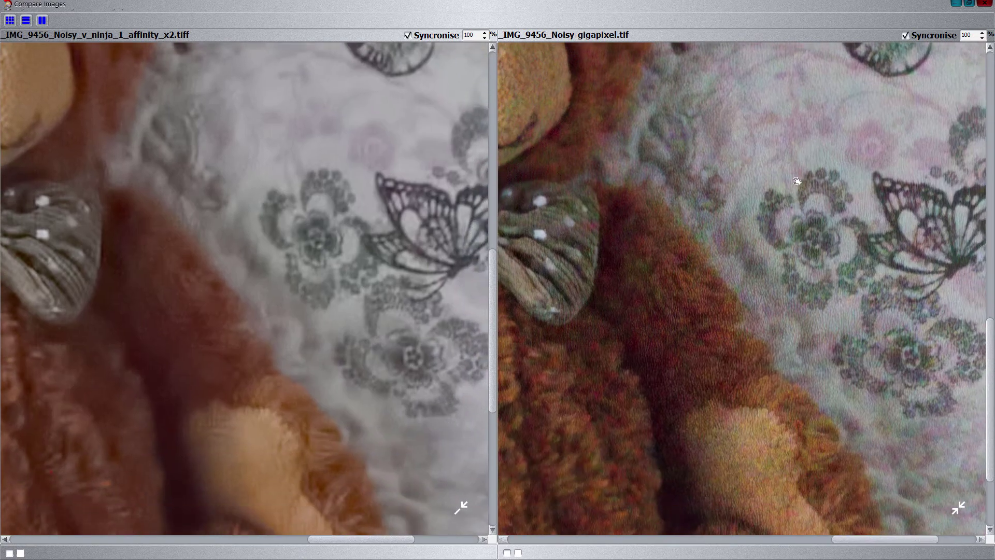
left_click_drag(667, 395, 890, 272)
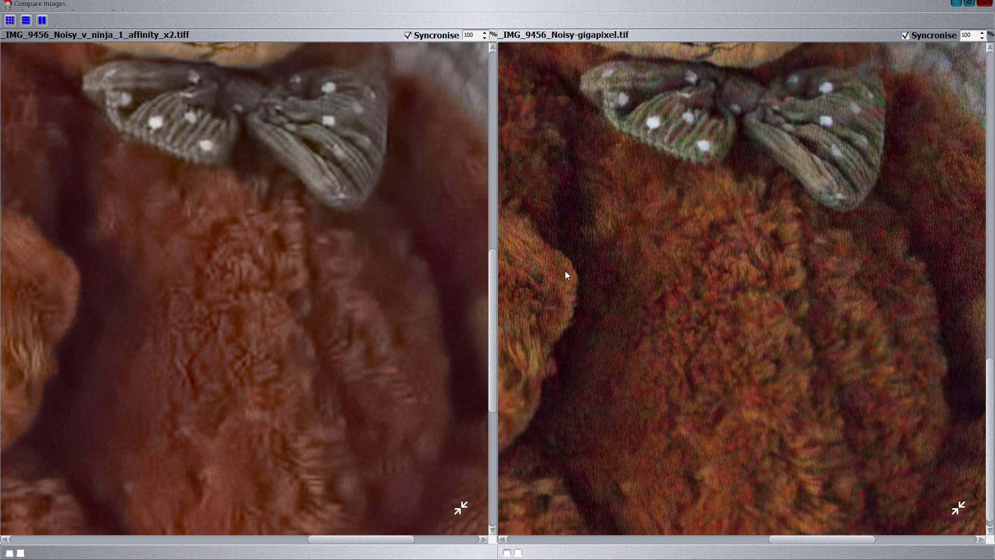
Step: Pan the synced views from the bow tie over the paw to the white bear's head
left_click_drag(565, 270, 789, 254)
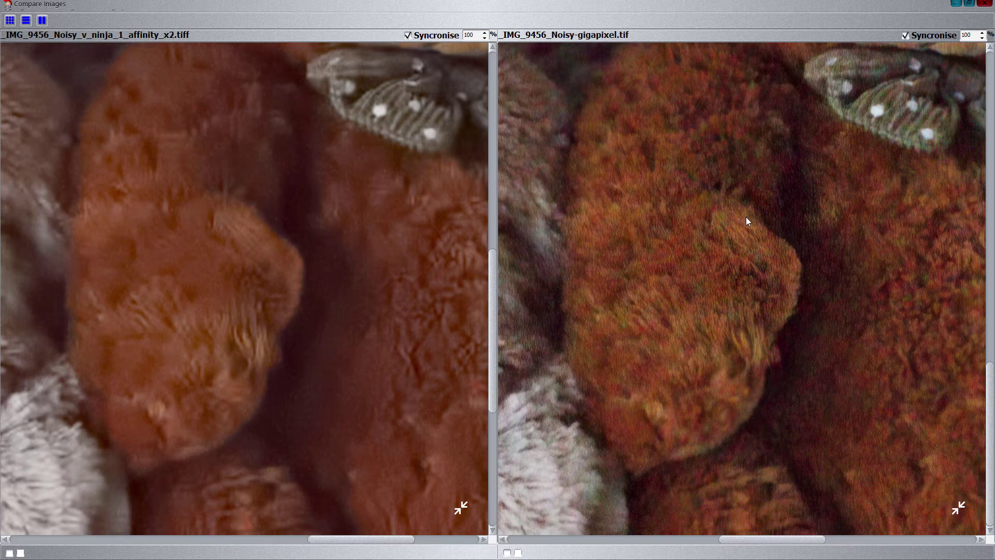
left_click_drag(385, 346, 394, 472)
left_click_drag(135, 264, 290, 467)
left_click_drag(156, 156, 395, 200)
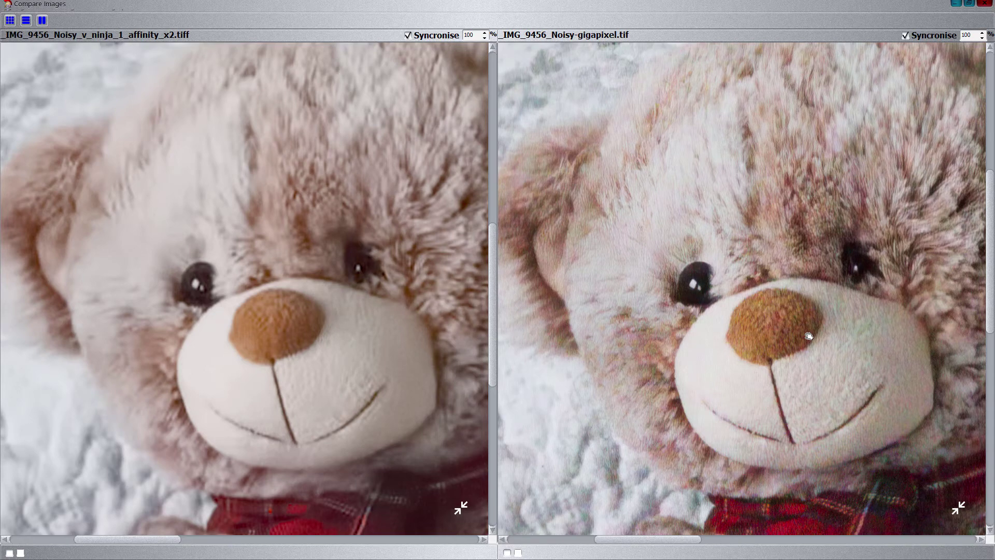
Step: Pan down to compare the white bear's tartan scarf in both upscales
left_click_drag(813, 363, 783, 206)
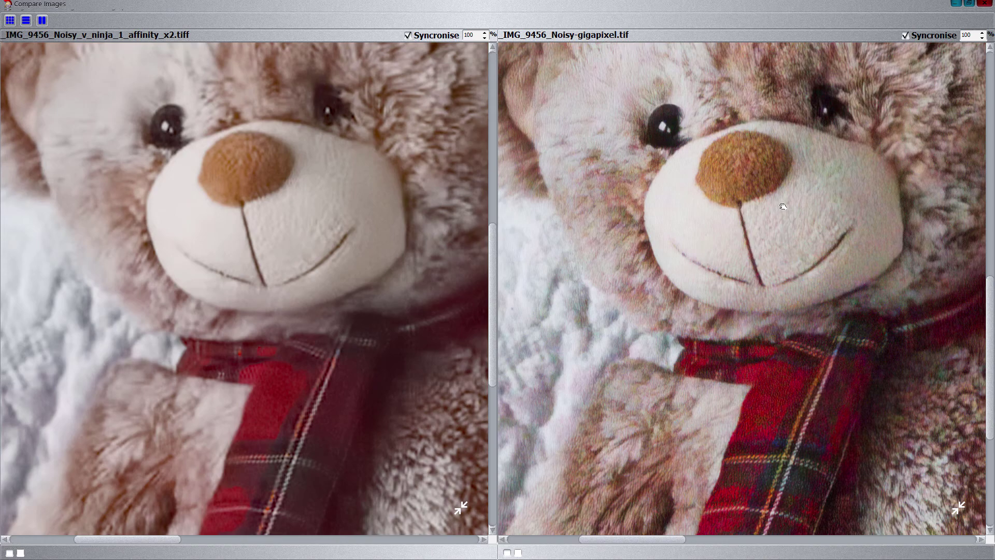
key("Escape")
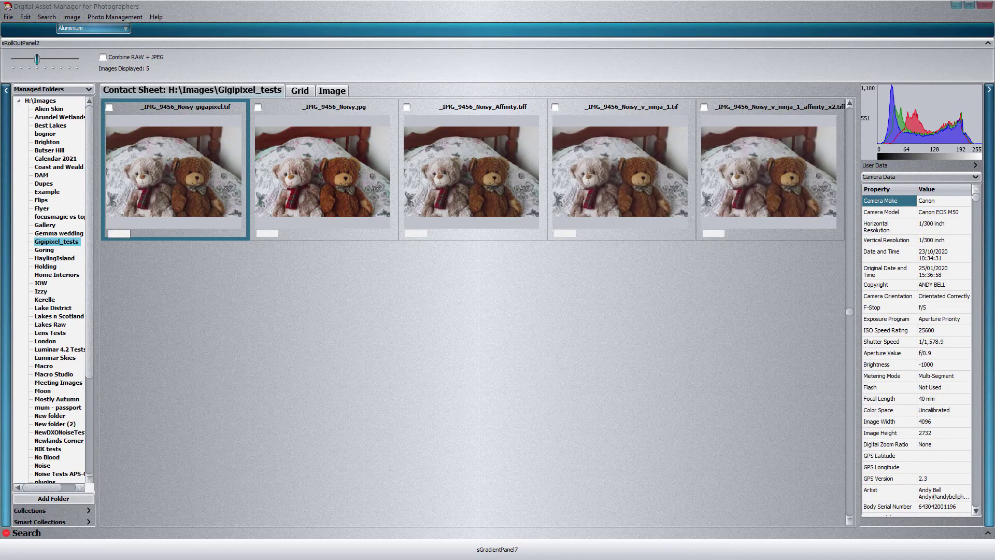